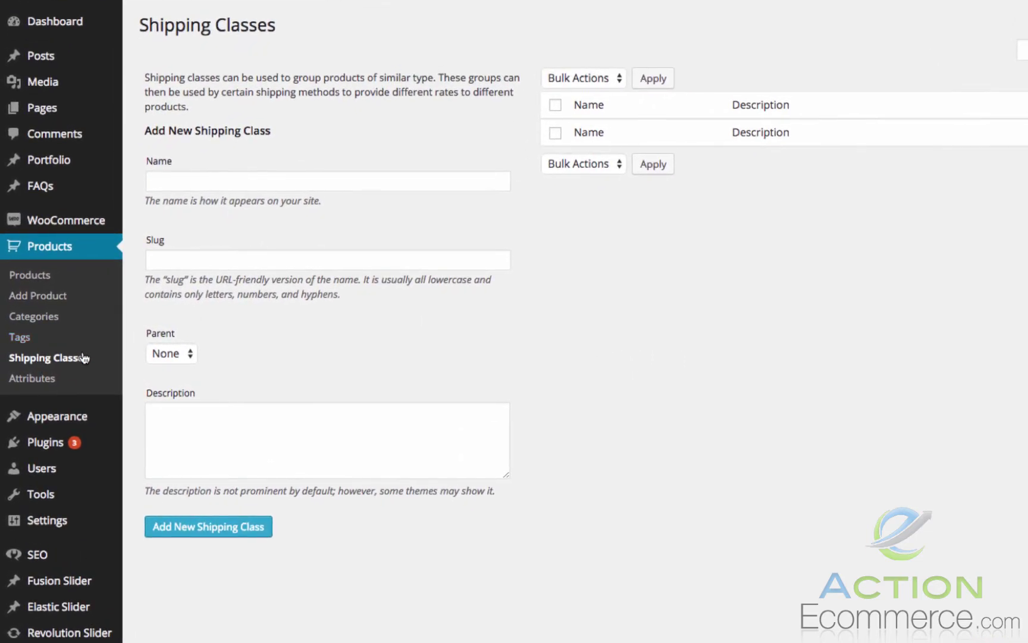
# Create the shipping class 'Polo T-Shirts Wholesale Rated'
pyautogui.moveTo(113, 226)
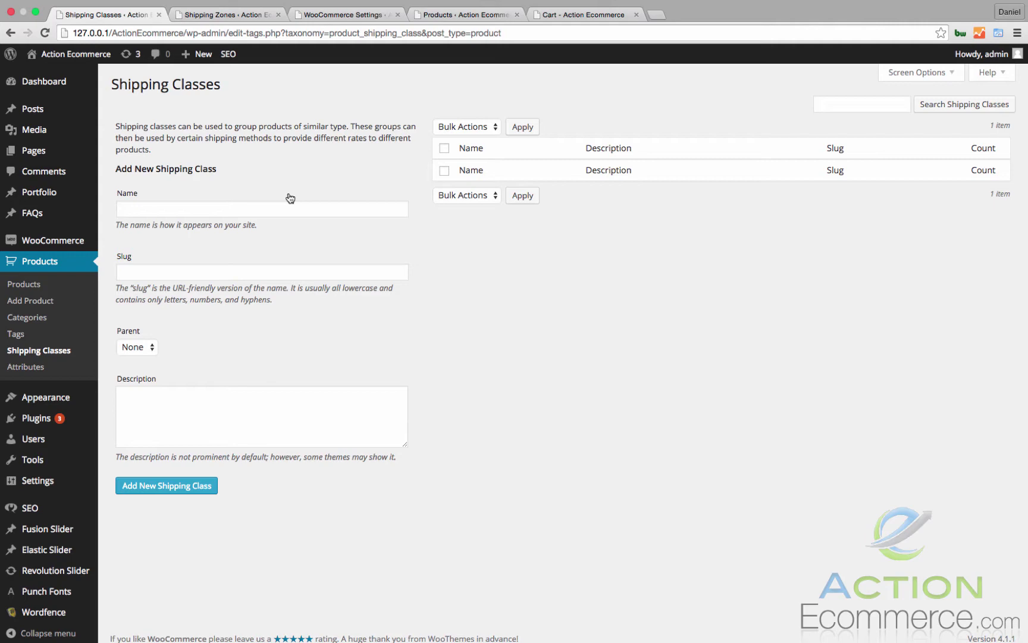
pyautogui.click(262, 208)
pyautogui.write('Polo T-Shirts Wholesale Rated')
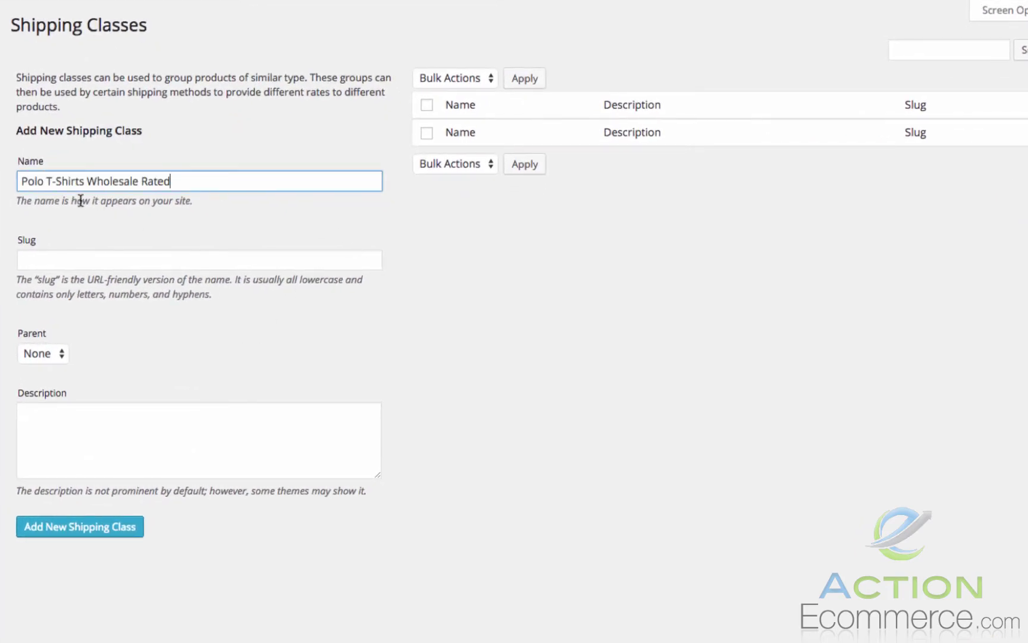
pyautogui.click(98, 532)
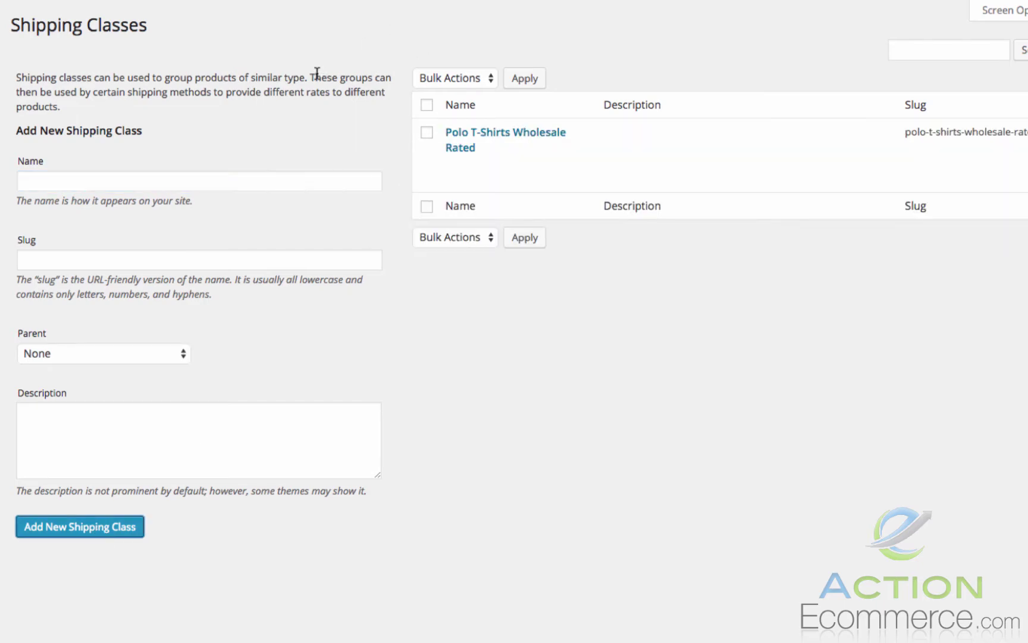
# Give the Mens Pima Cotton Polo T-Shirt the Polo T-Shirts Wholesale Rated class and update it
pyautogui.click(461, 14)
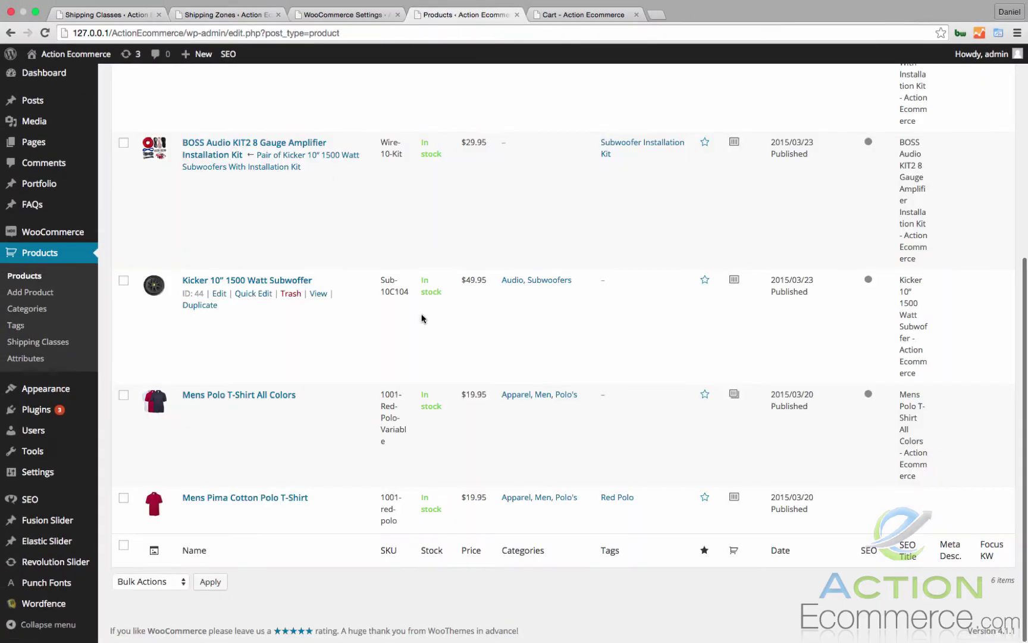
pyautogui.click(266, 498)
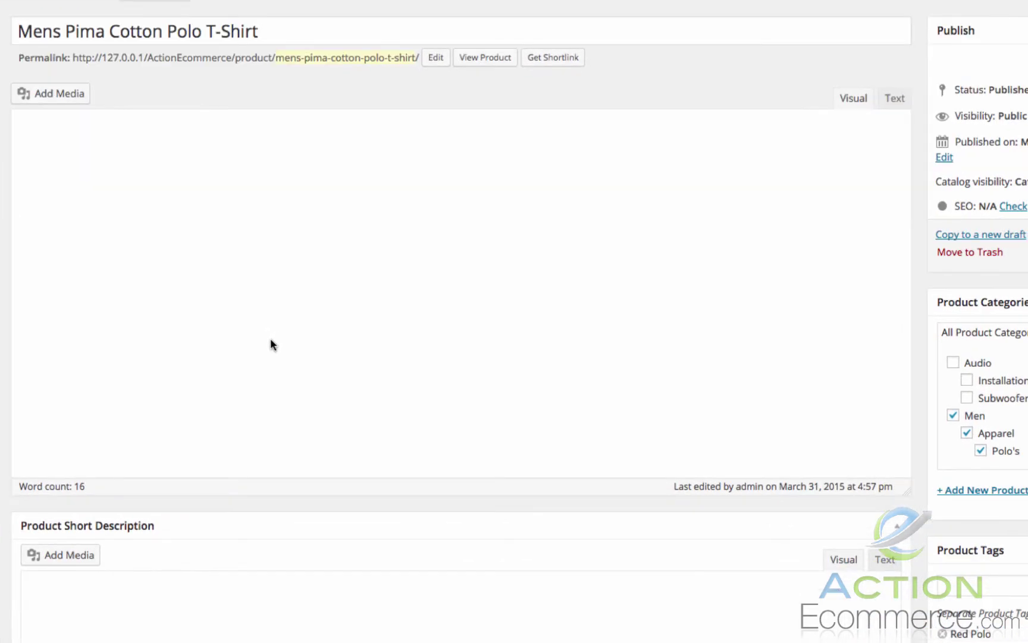
pyautogui.scroll(-10, 271, 343)
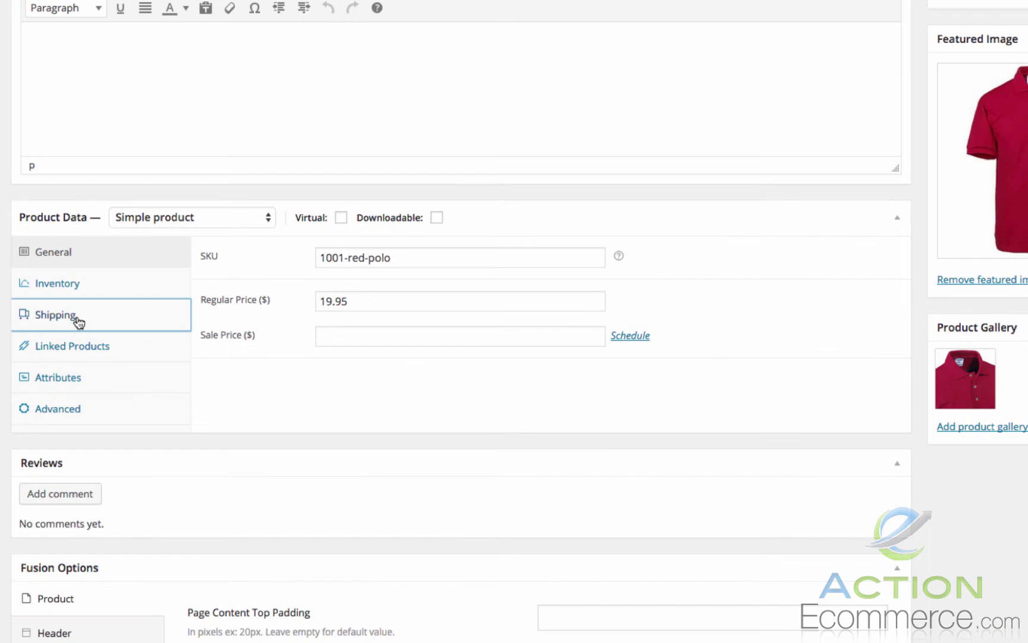
pyautogui.click(78, 322)
pyautogui.click(443, 335)
pyautogui.click(443, 352)
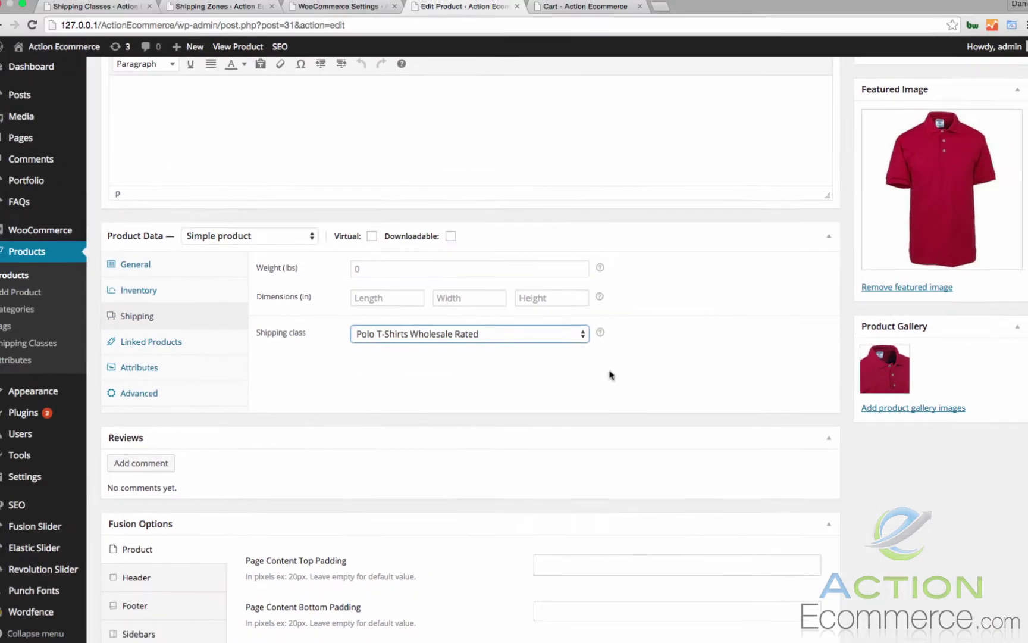
pyautogui.scroll(10, 610, 375)
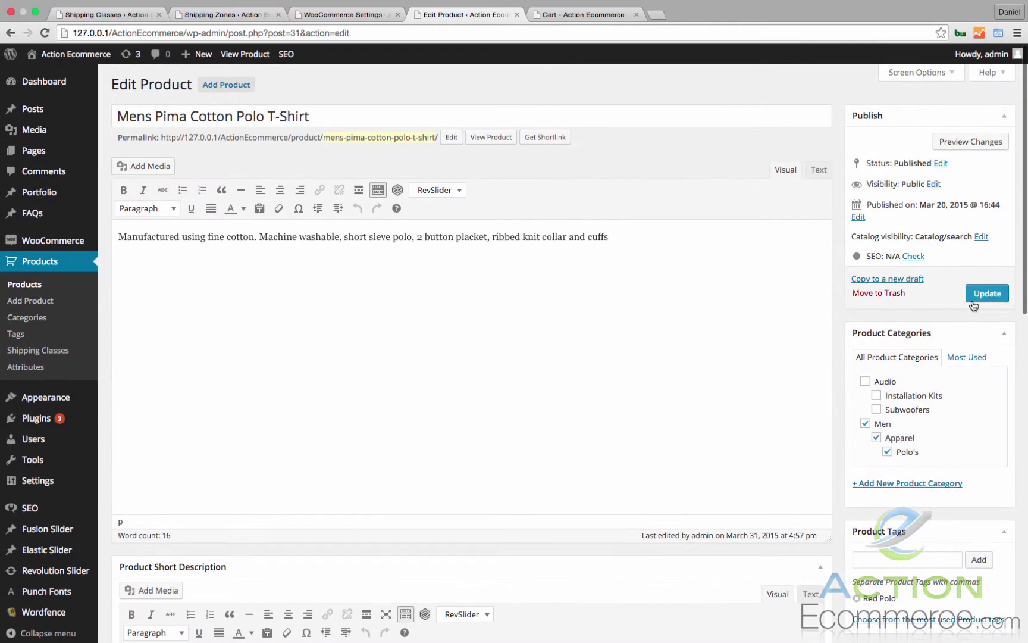
pyautogui.click(974, 303)
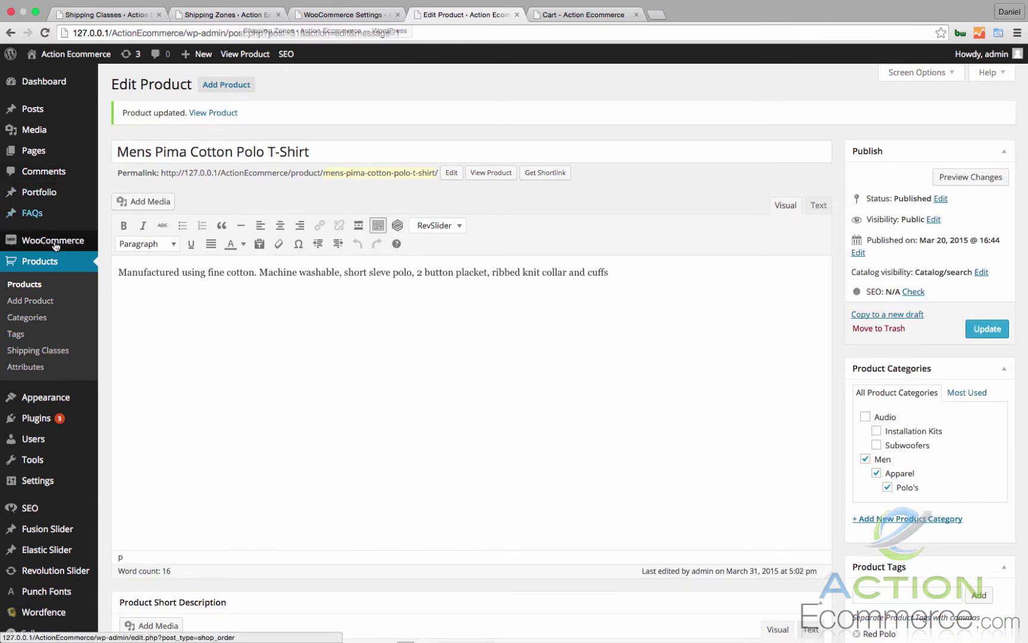
# Create the shipping zone 'Wholesale Rated US' with United States (US) as its region
pyautogui.moveTo(56, 246)
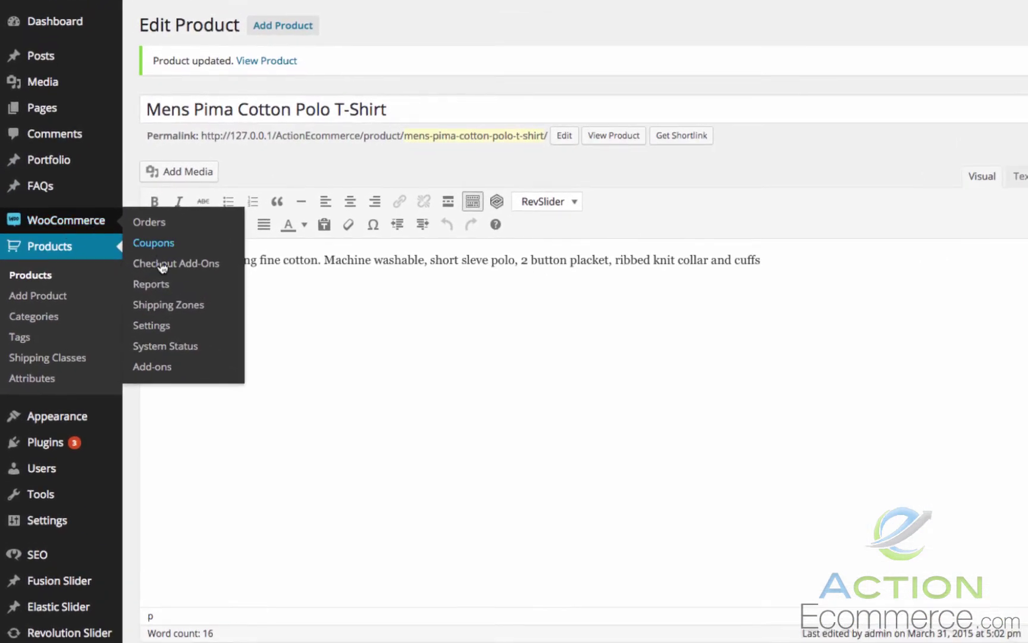
pyautogui.click(167, 305)
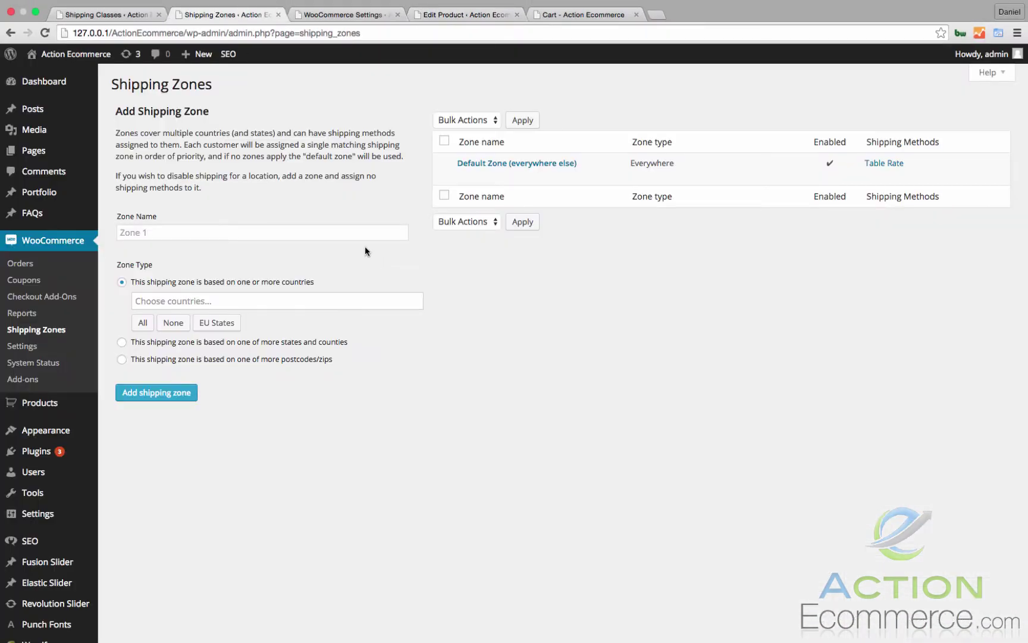
pyautogui.click(349, 234)
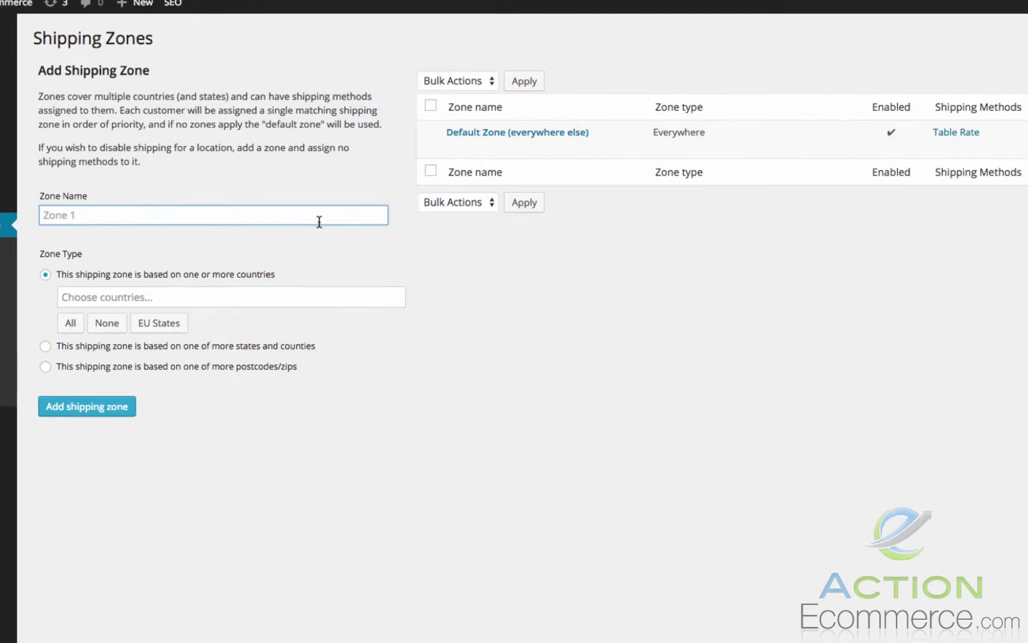
pyautogui.write('WHole')
pyautogui.press('BackSpace')
pyautogui.press('BackSpace')
pyautogui.press('BackSpace')
pyautogui.press('BackSpace')
pyautogui.write('H')
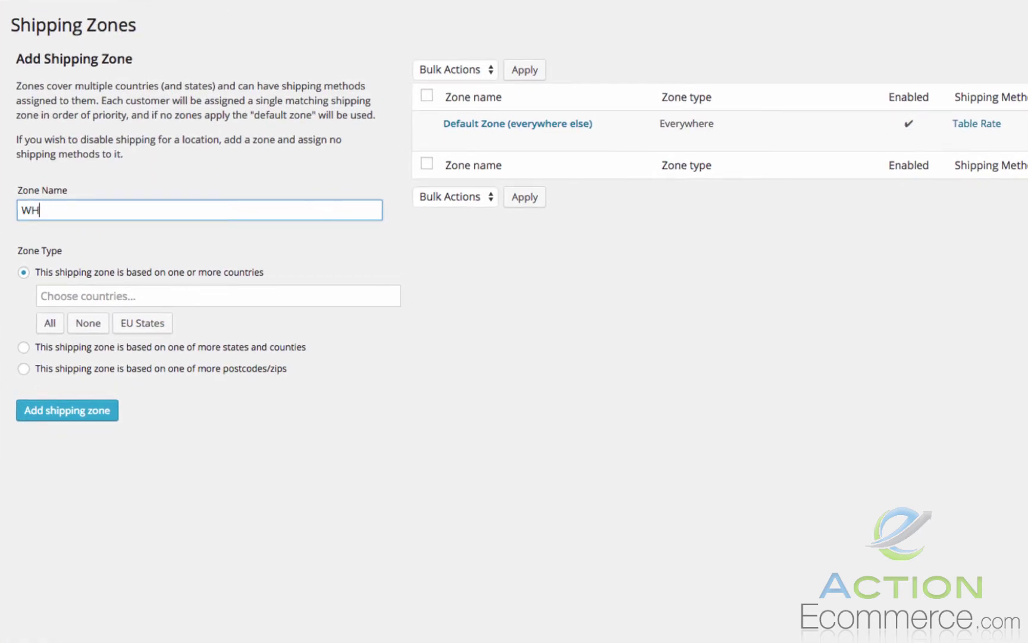
pyautogui.write('ol')
pyautogui.press('BackSpace')
pyautogui.press('BackSpace')
pyautogui.press('BackSpace')
pyautogui.write('holesale Rated US')
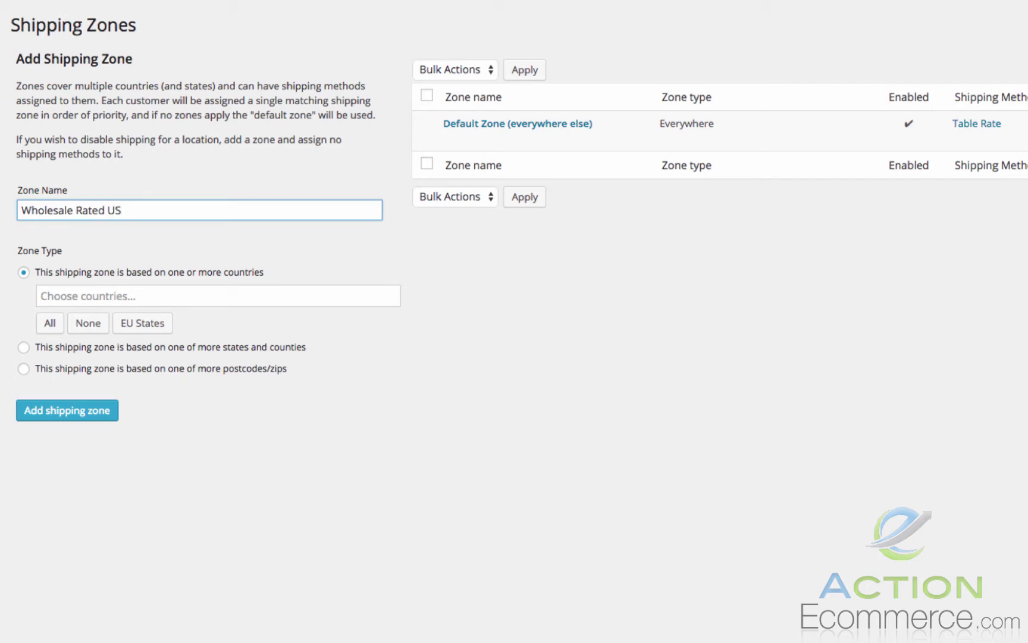
pyautogui.click(273, 297)
pyautogui.write('U')
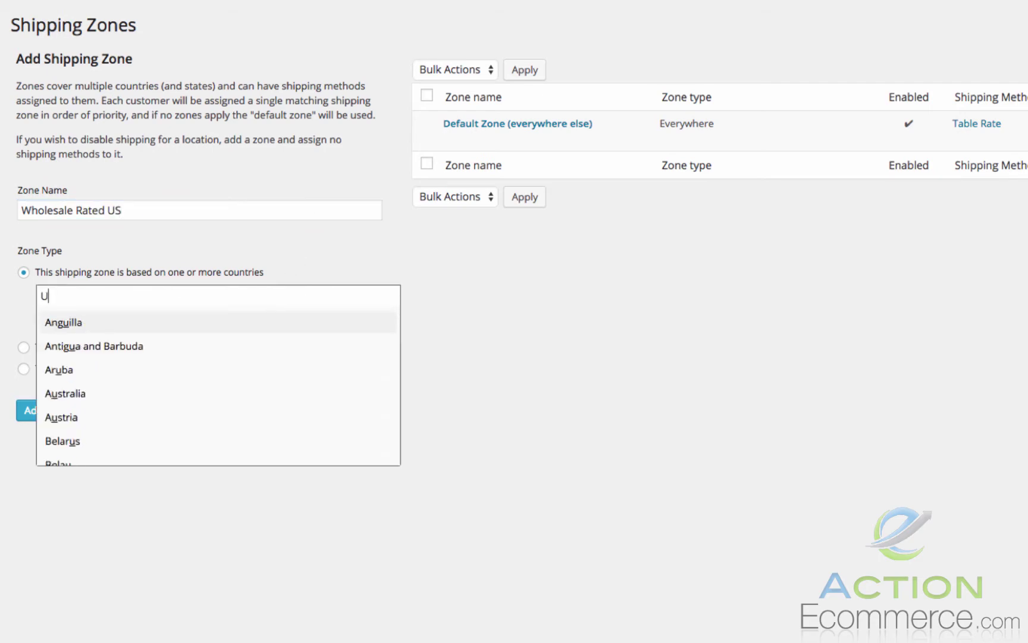
pyautogui.write('nite')
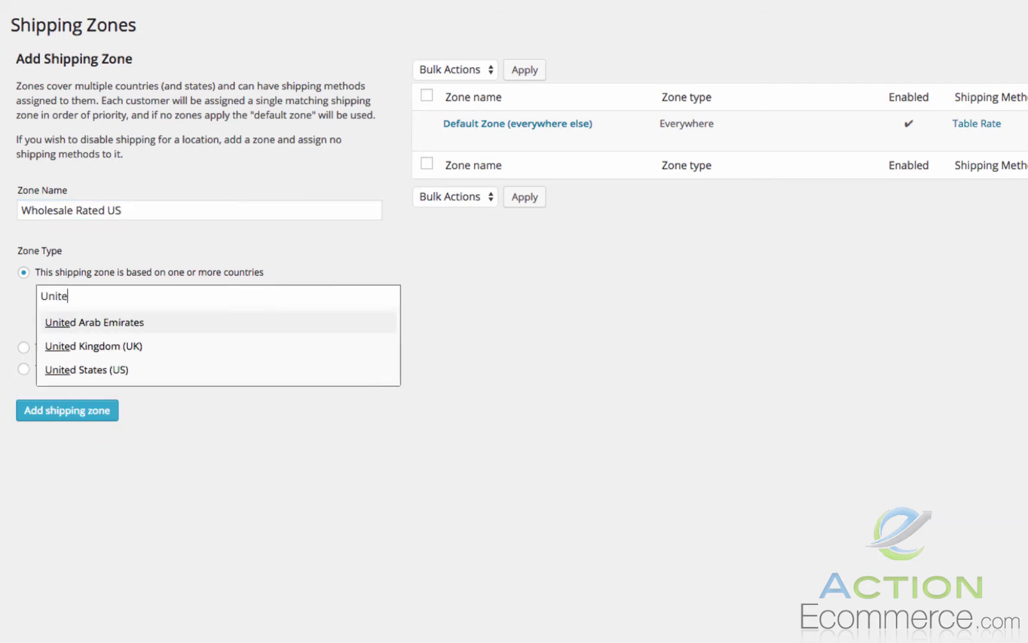
pyautogui.click(203, 370)
pyautogui.click(89, 412)
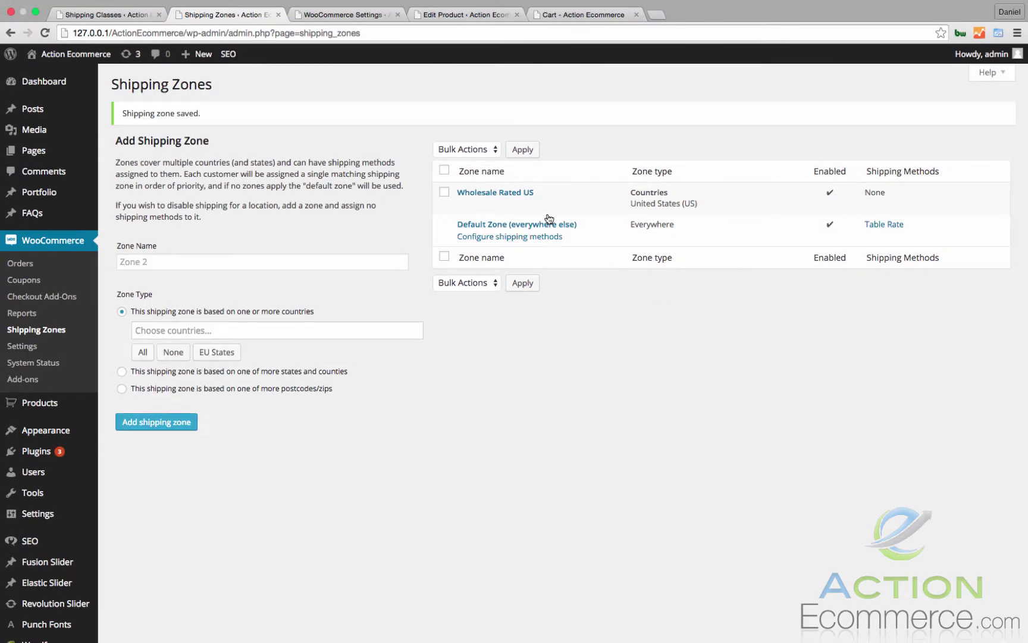
# Add a Table rates shipping method to the Wholesale Rated US zone
pyautogui.click(521, 198)
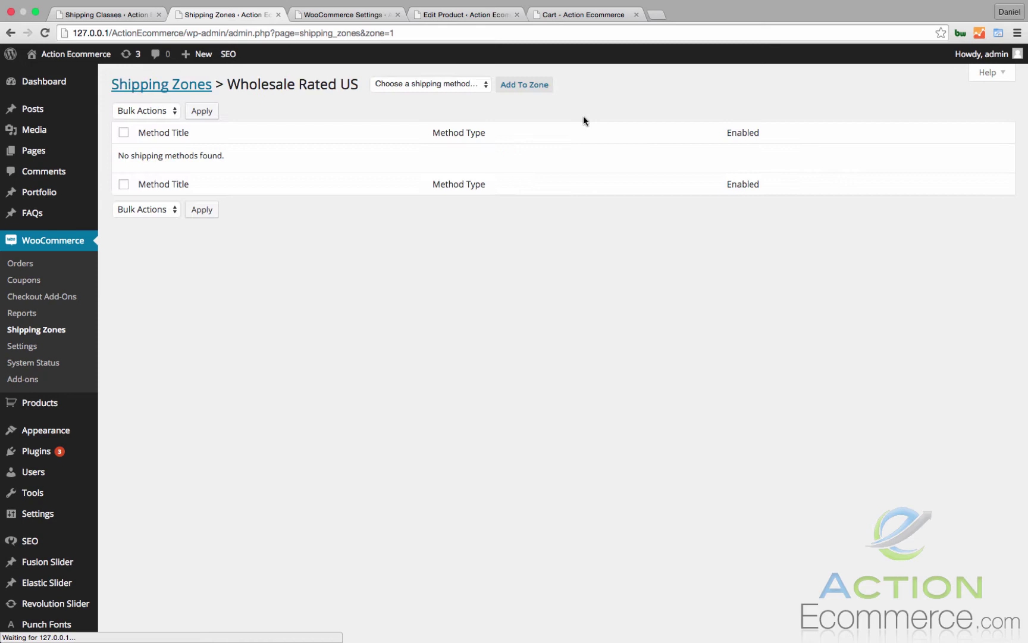
pyautogui.click(453, 85)
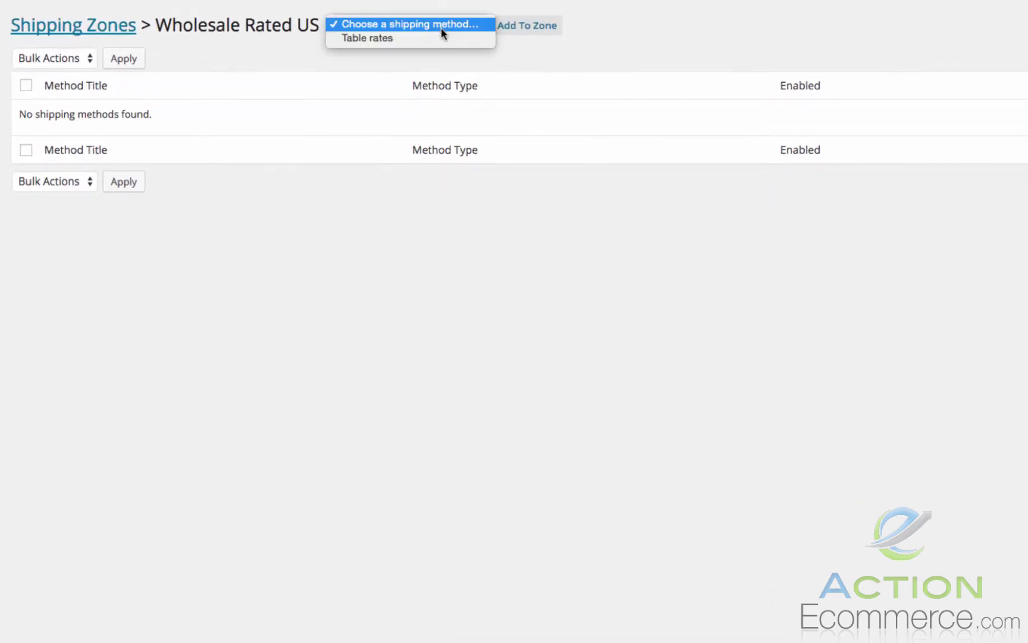
pyautogui.click(437, 38)
pyautogui.click(541, 25)
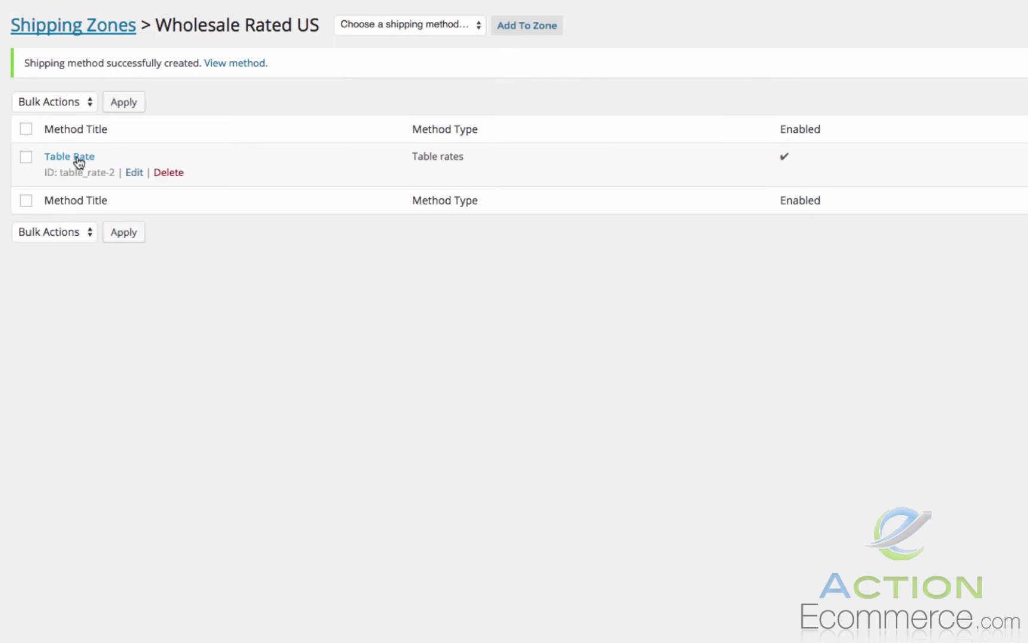
# Retitle the method 'Wholesale Rate Domestic' and set its tax status to None
pyautogui.click(79, 158)
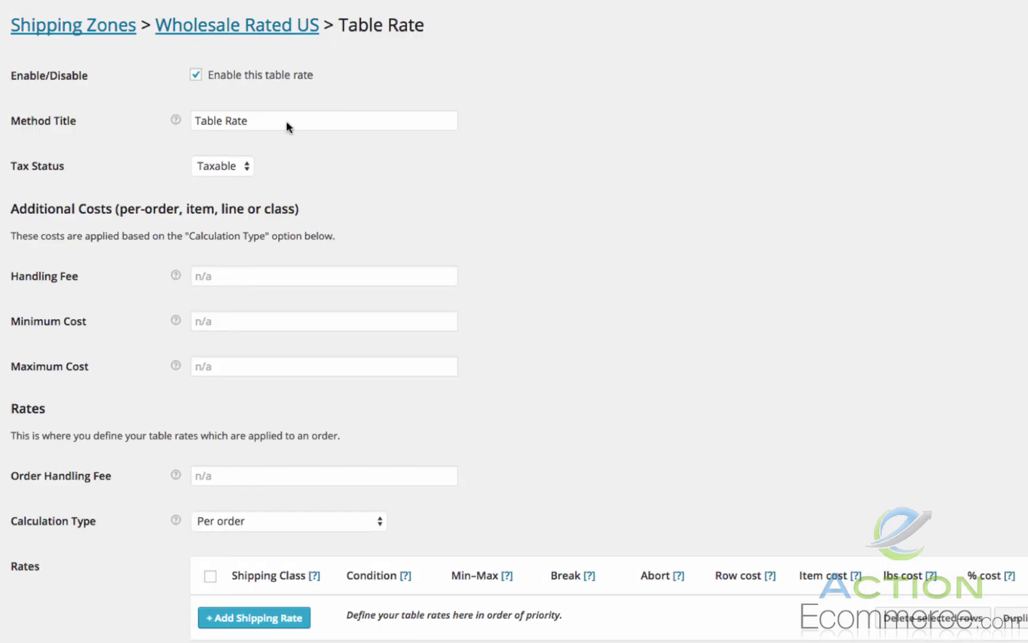
pyautogui.tripleClick(269, 121)
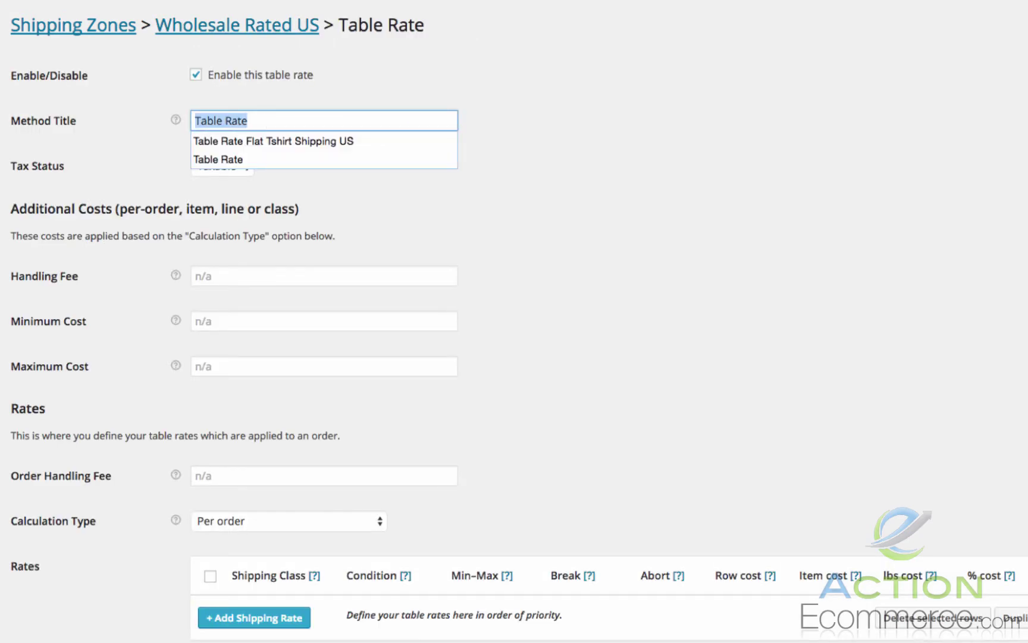
pyautogui.write('Wholesale ')
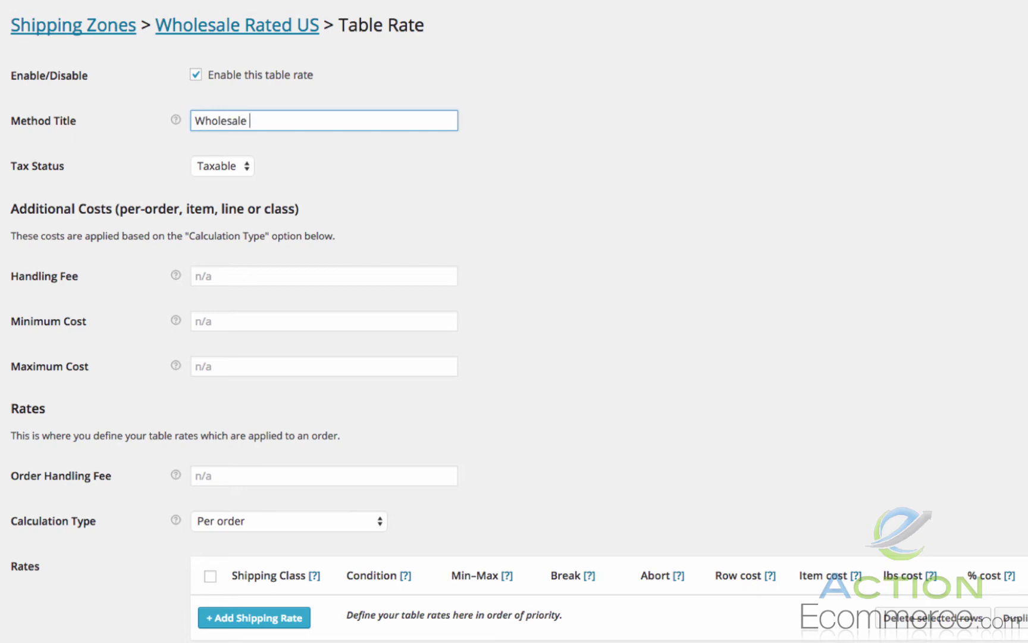
pyautogui.write('Rate Domestic')
pyautogui.click(218, 167)
pyautogui.click(219, 168)
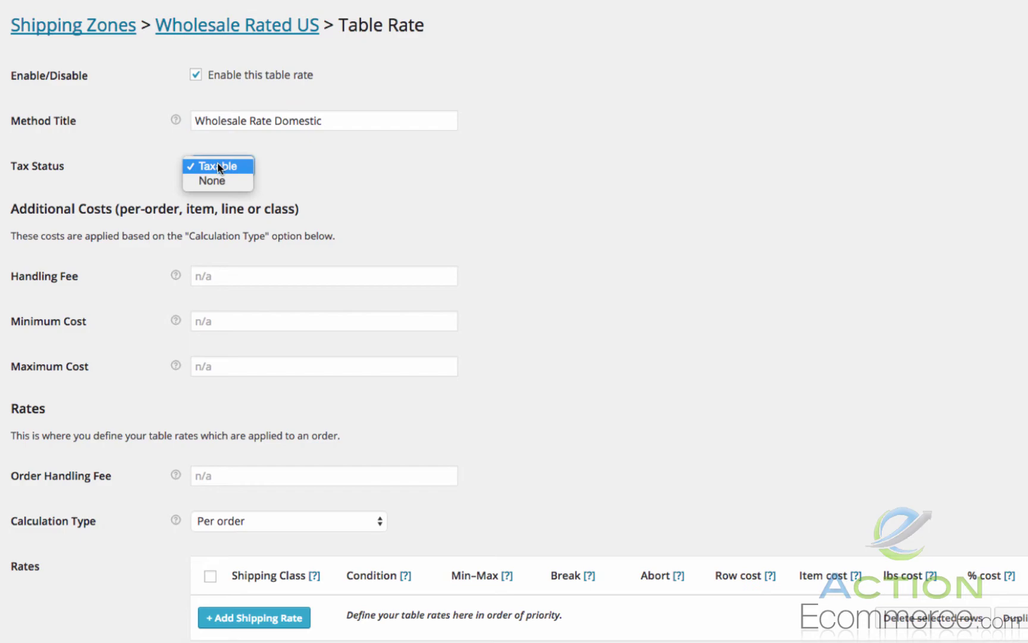
pyautogui.click(253, 180)
pyautogui.scroll(-3, 336, 182)
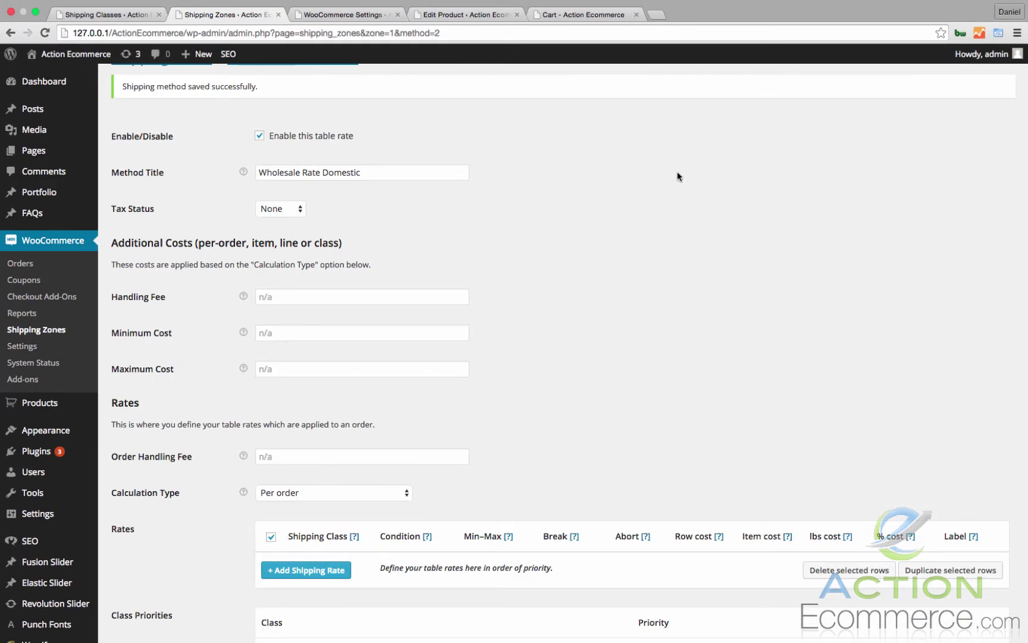
pyautogui.scroll(-3, 677, 172)
pyautogui.scroll(-1, 678, 176)
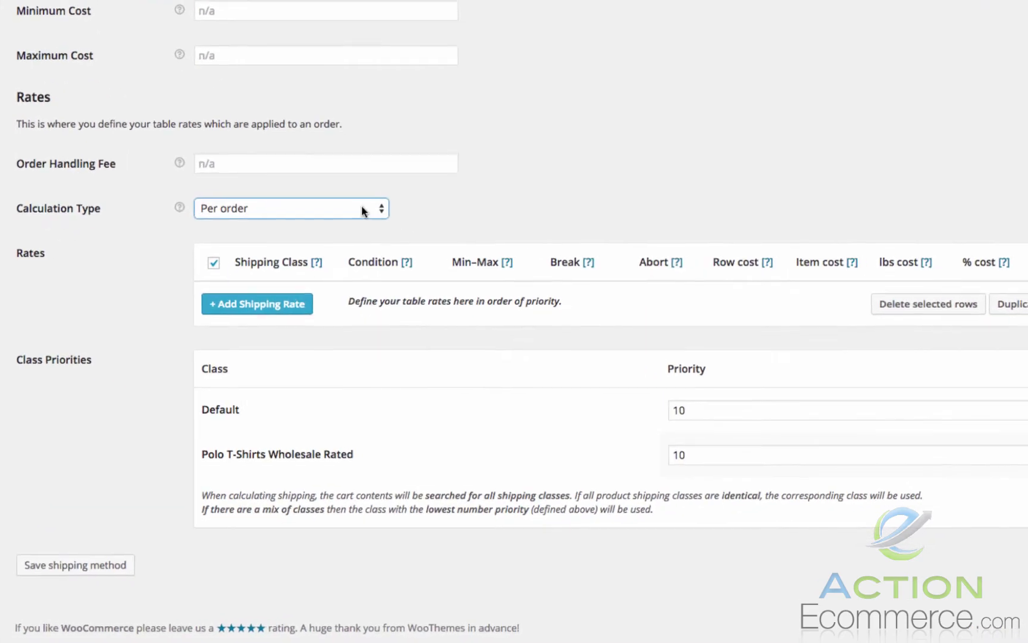
# Calculate rates per line item and add a rate row for Polo T-Shirts Wholesale Rated
pyautogui.click(387, 291)
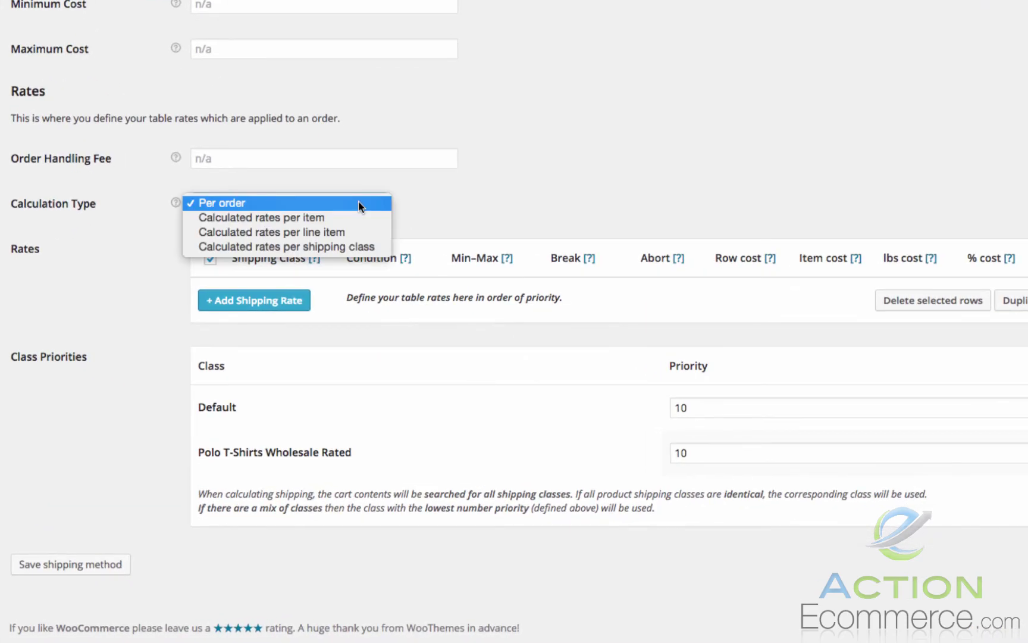
pyautogui.click(351, 232)
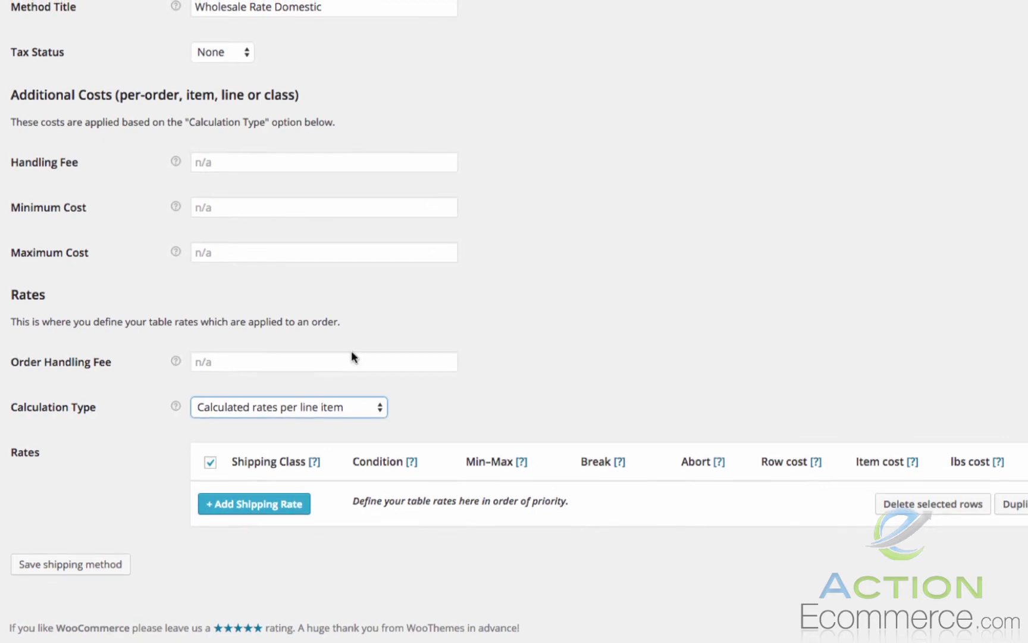
pyautogui.click(279, 503)
pyautogui.scroll(-2, 501, 332)
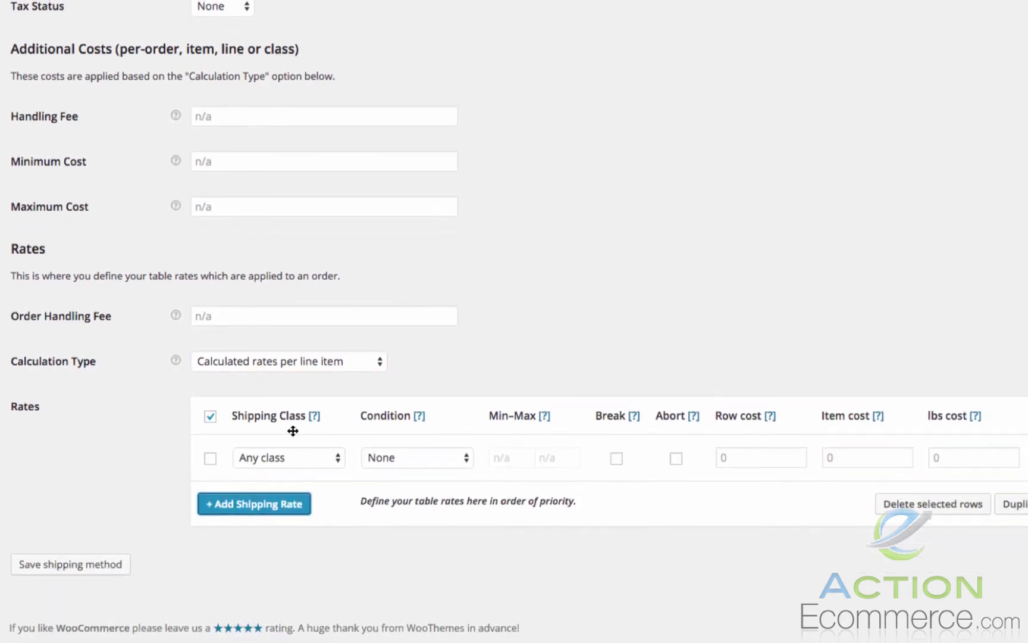
pyautogui.click(291, 456)
pyautogui.click(297, 484)
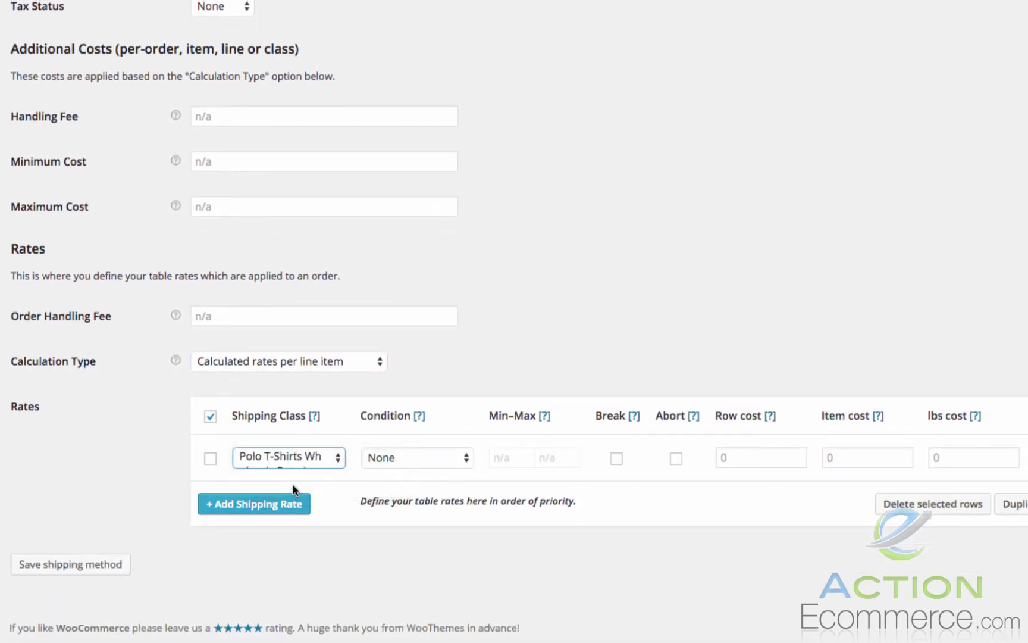
pyautogui.click(322, 456)
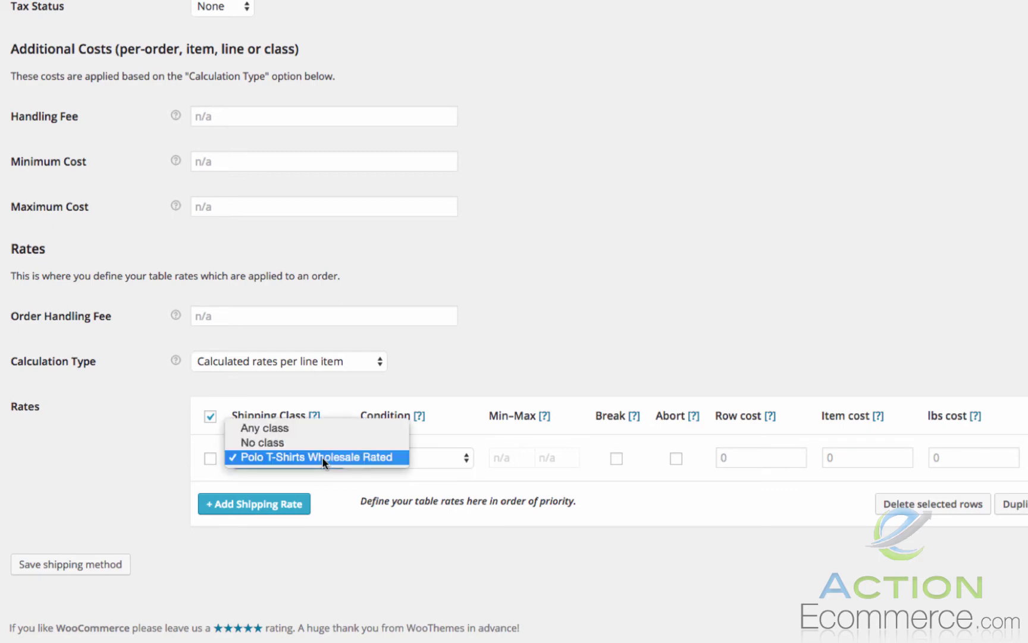
pyautogui.click(322, 456)
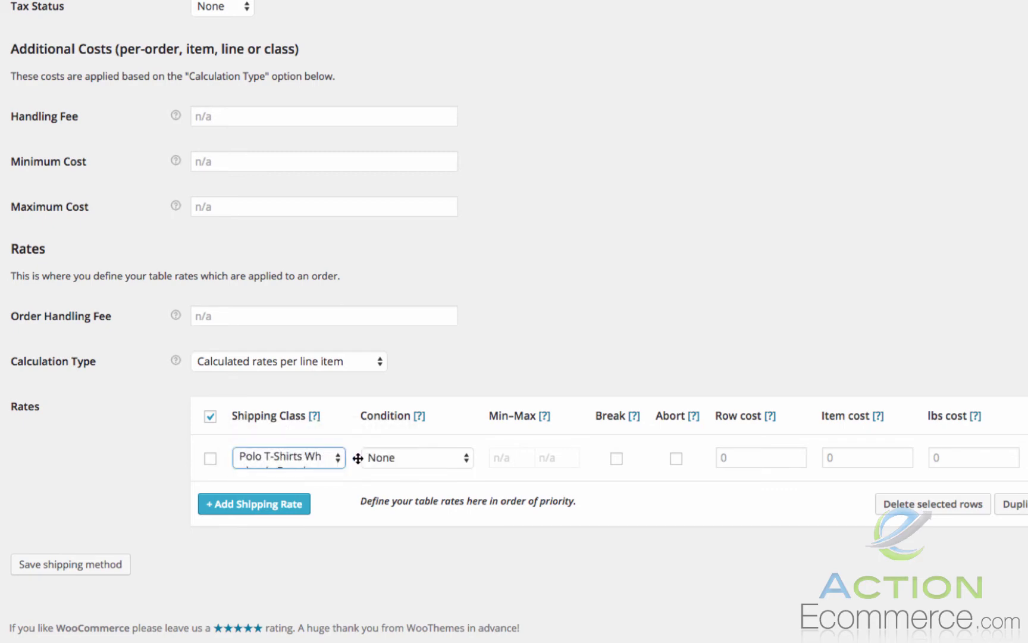
# Make the first row an Item count condition for 1–1 items with item cost 5
pyautogui.click(405, 458)
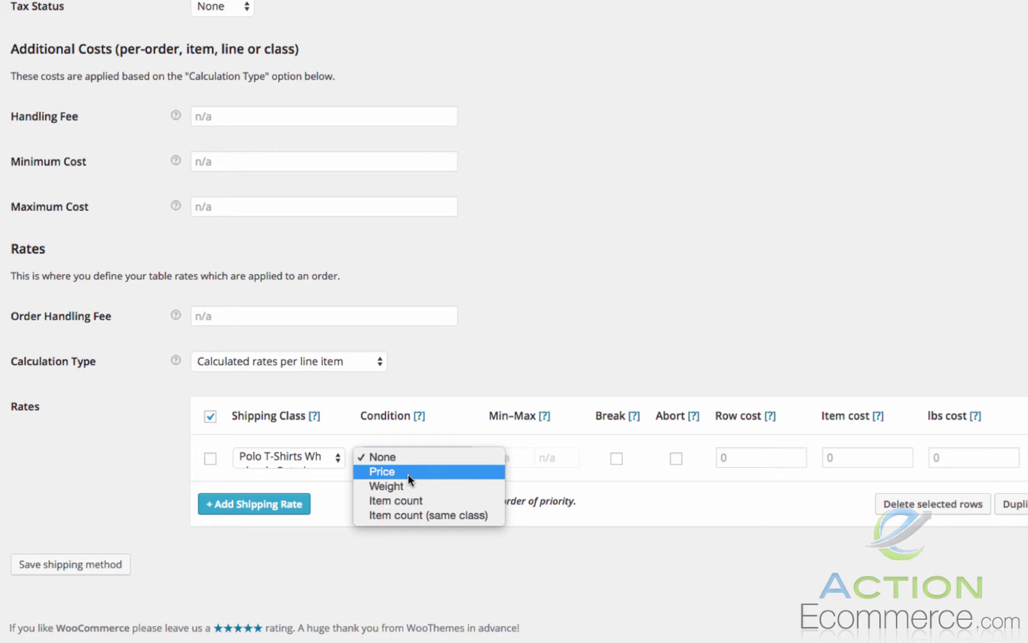
pyautogui.click(412, 499)
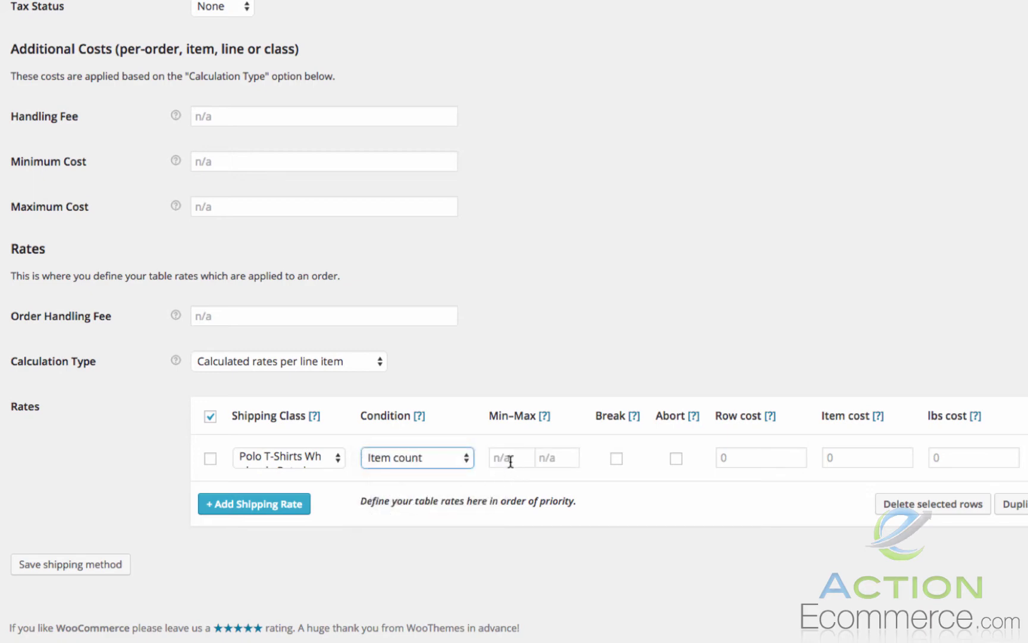
pyautogui.click(510, 459)
pyautogui.write('1')
pyautogui.click(556, 457)
pyautogui.write('1')
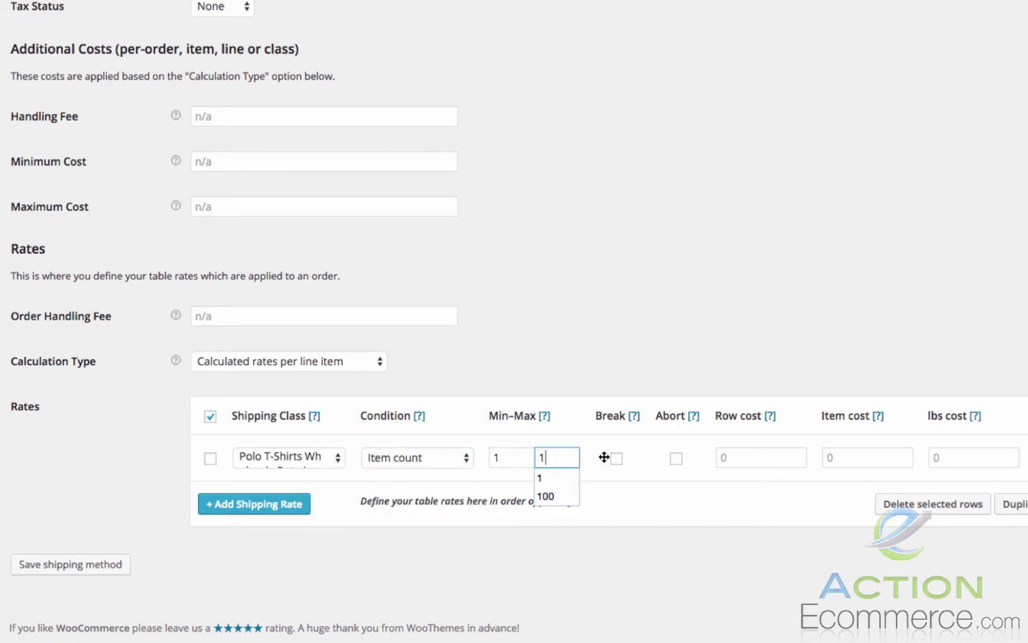
pyautogui.click(743, 453)
pyautogui.click(851, 452)
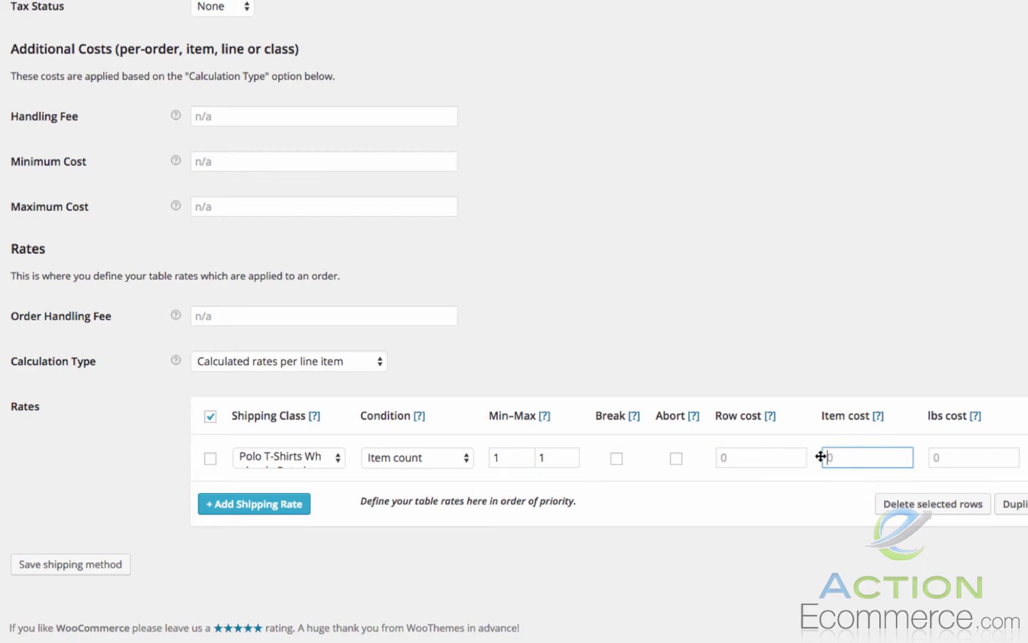
pyautogui.write('5')
pyautogui.click(817, 335)
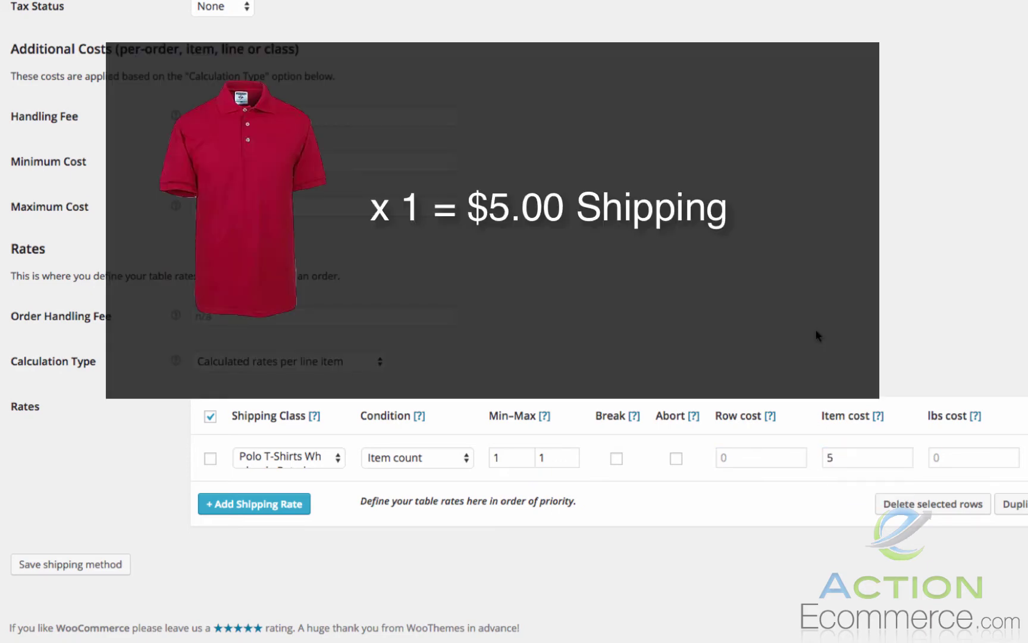
# Add a second Polo T-Shirts Wholesale Rated row for Item count 2–5
pyautogui.click(245, 503)
pyautogui.click(313, 505)
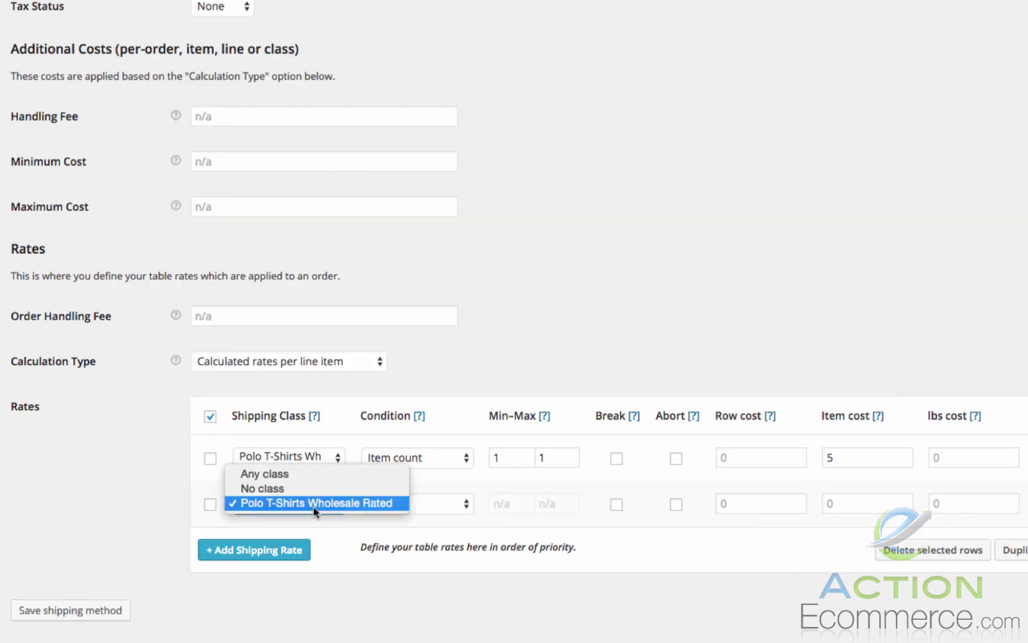
pyautogui.click(314, 507)
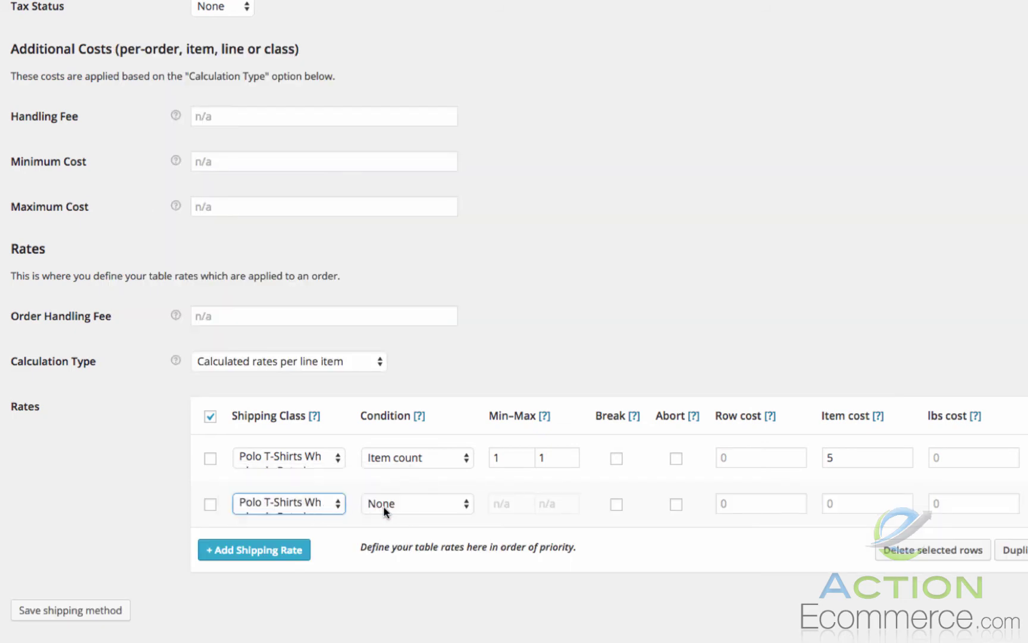
pyautogui.click(392, 510)
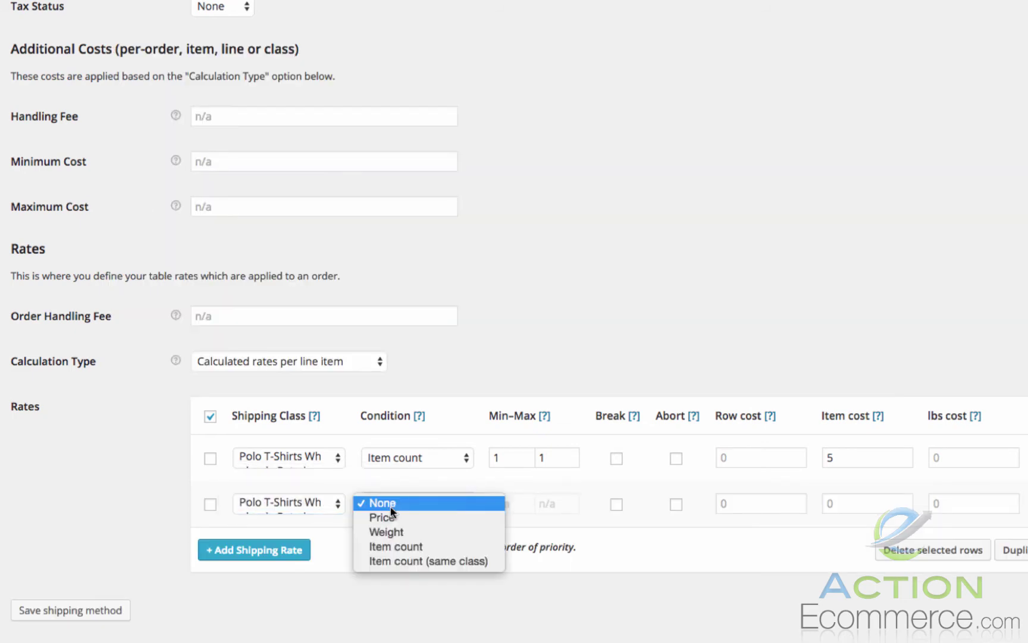
pyautogui.click(404, 543)
pyautogui.click(507, 504)
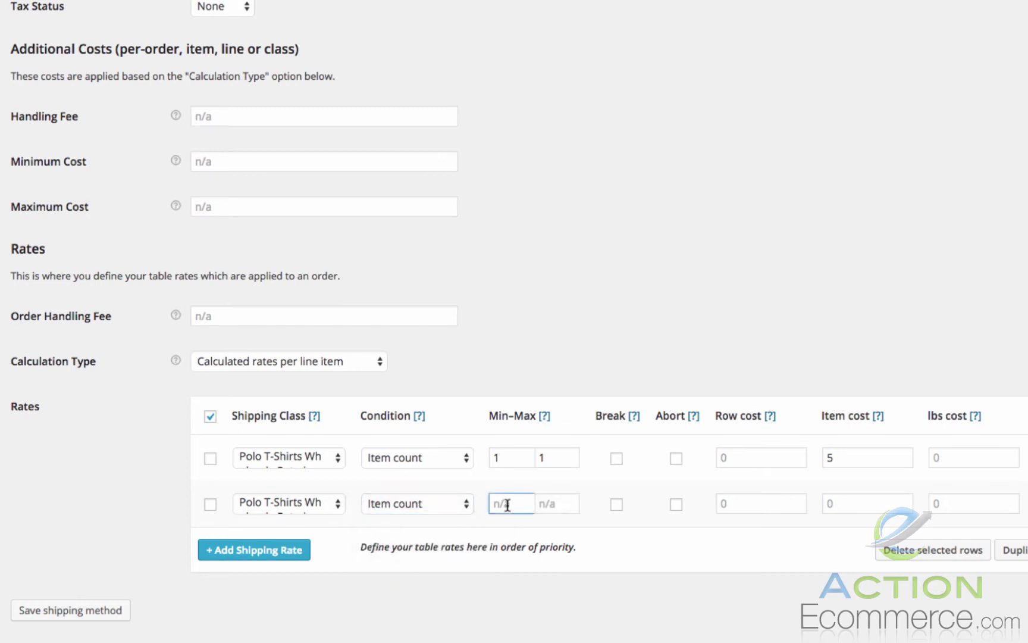
pyautogui.write('2')
pyautogui.click(560, 504)
pyautogui.write('5')
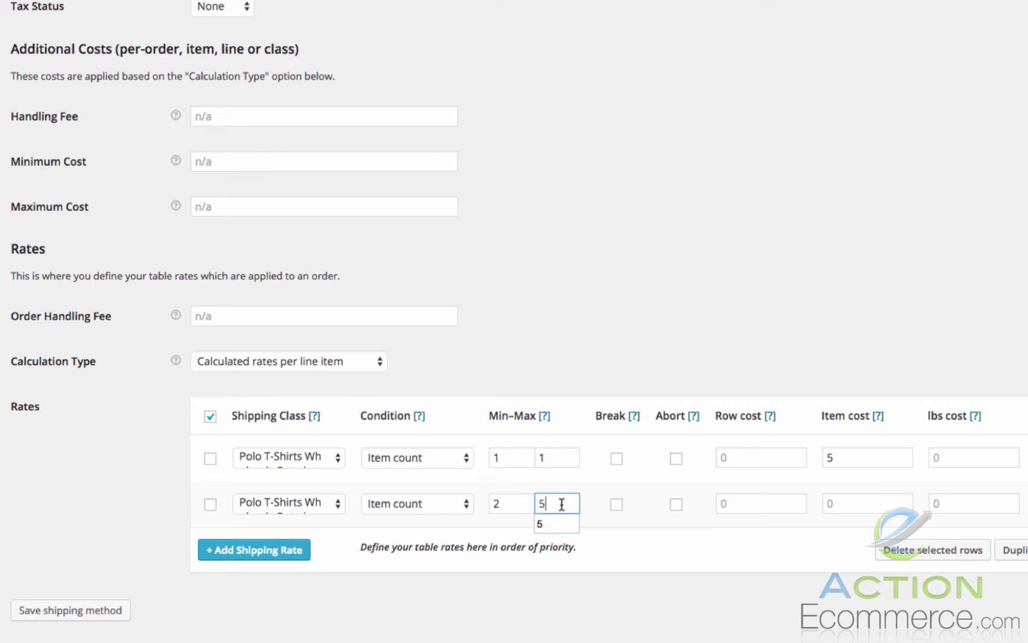
pyautogui.click(754, 504)
# Give the second row a row cost of 3 and an item cost of 2
pyautogui.click(744, 508)
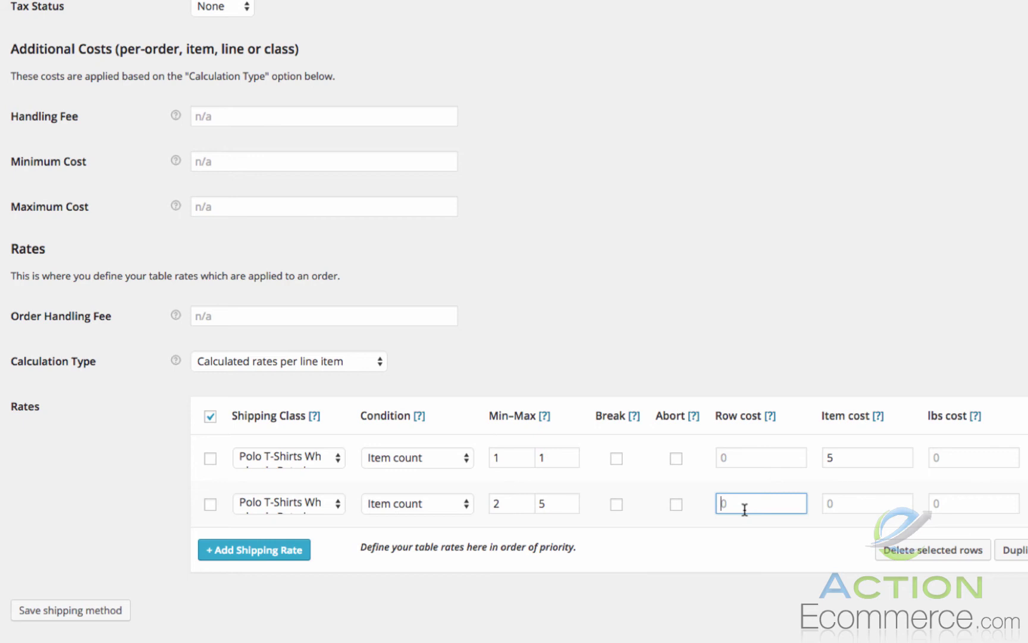
pyautogui.write('5')
pyautogui.click(861, 505)
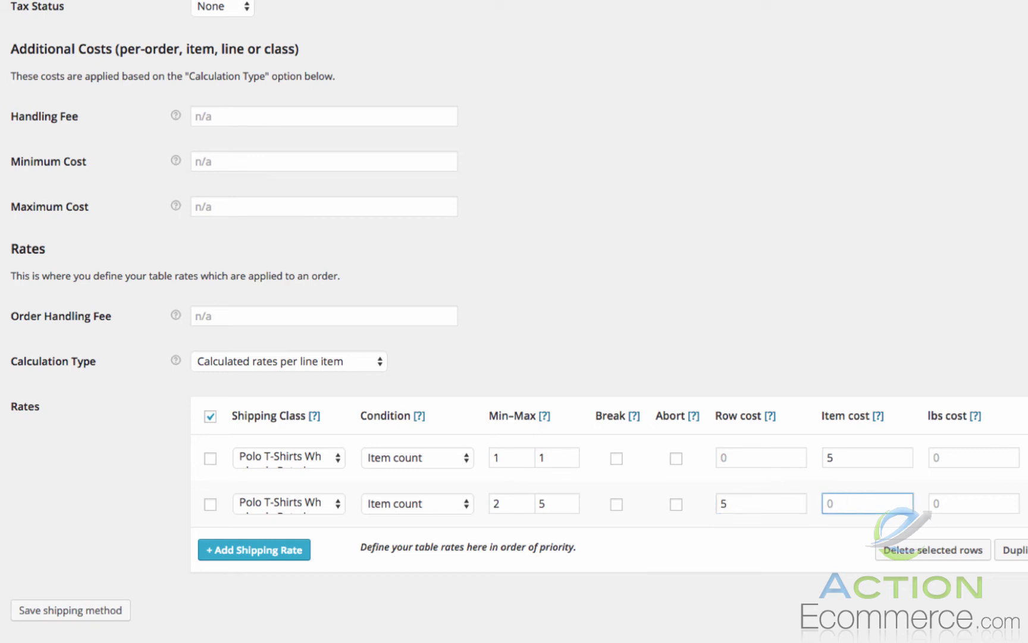
pyautogui.write('2')
pyautogui.moveTo(751, 501); pyautogui.dragTo(714, 505)
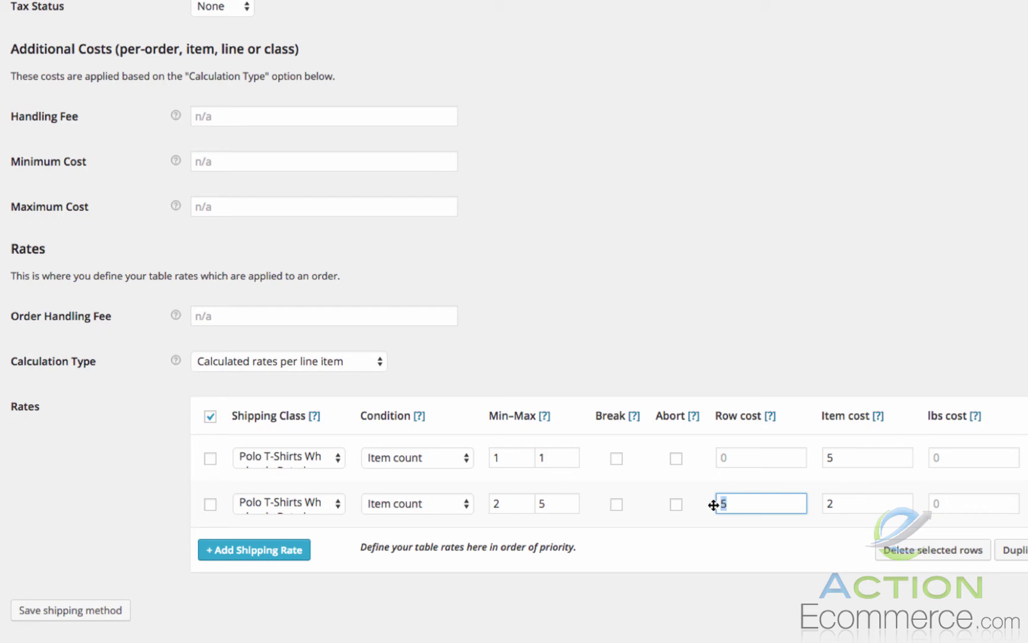
pyautogui.write('3')
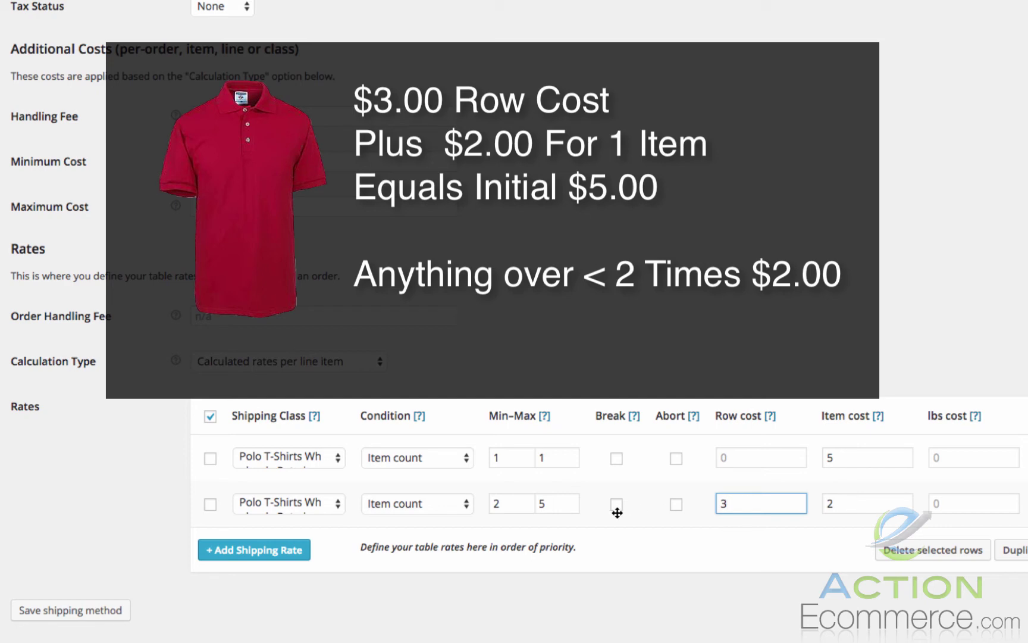
# Add a third Polo T-Shirts Wholesale Rated row for Item count 6–1000
pyautogui.click(280, 549)
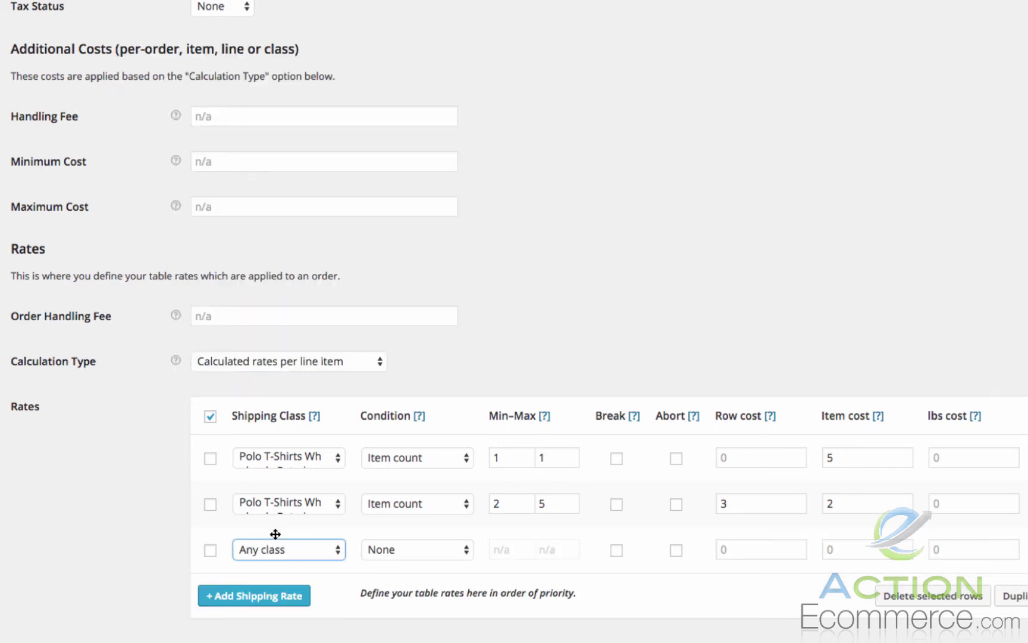
pyautogui.click(291, 549)
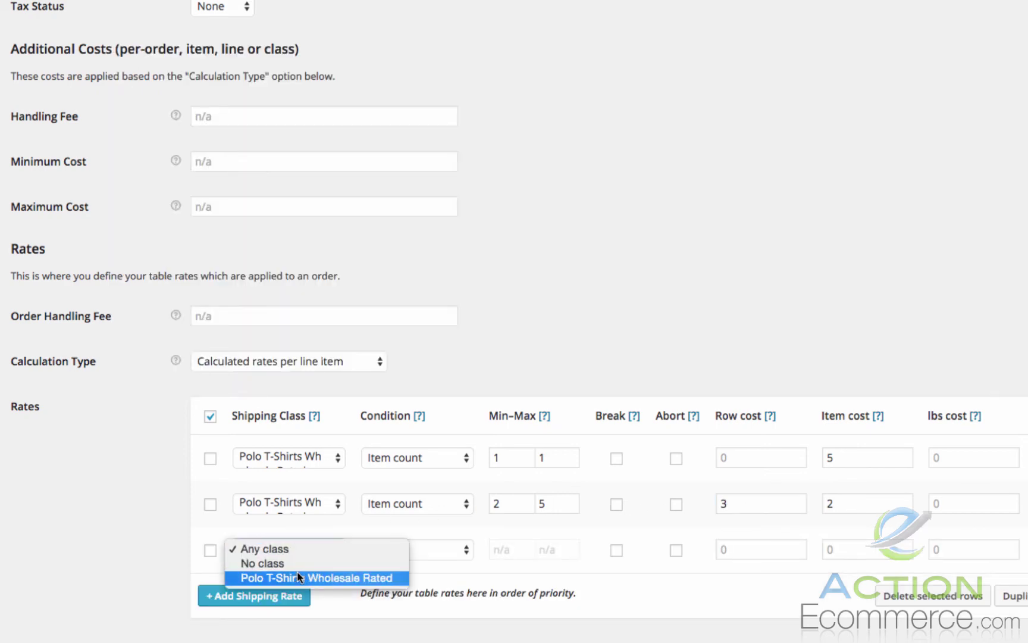
pyautogui.click(298, 575)
pyautogui.click(404, 556)
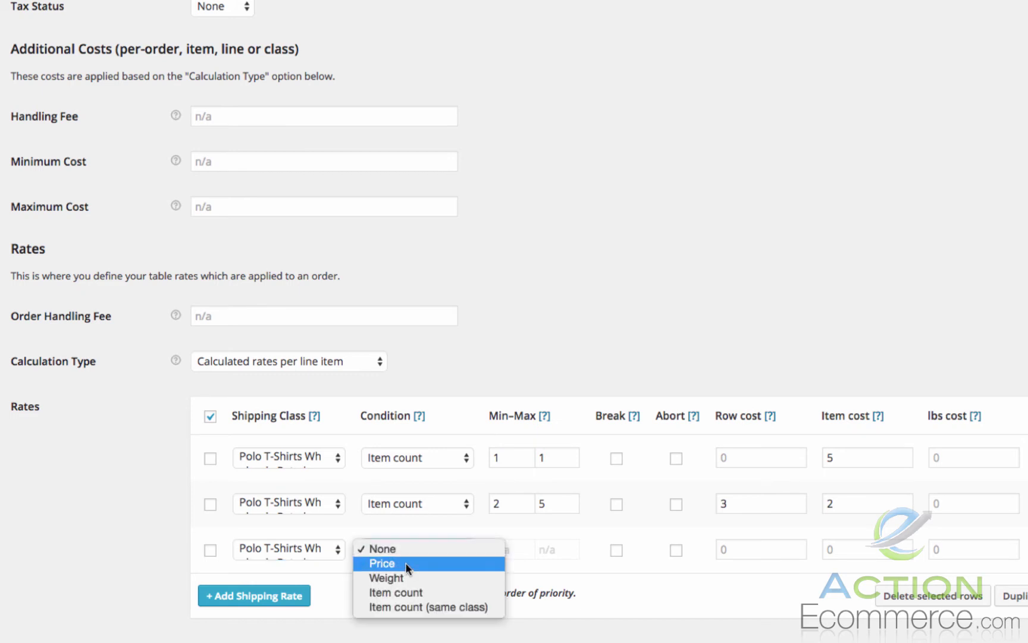
pyautogui.click(419, 592)
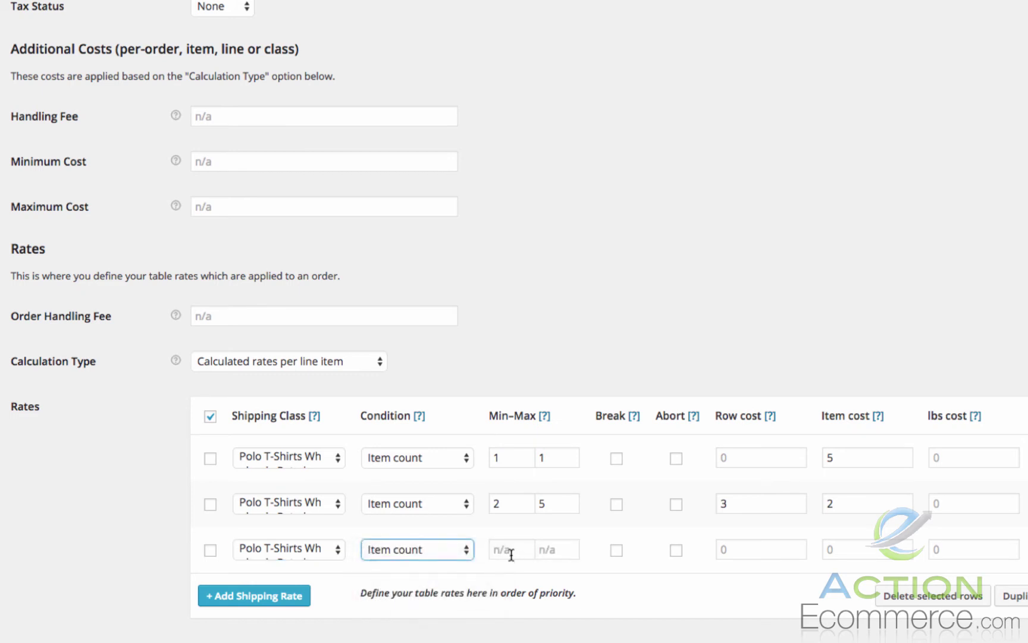
pyautogui.click(510, 550)
pyautogui.write('6')
pyautogui.press('Tab')
pyautogui.write('1000')
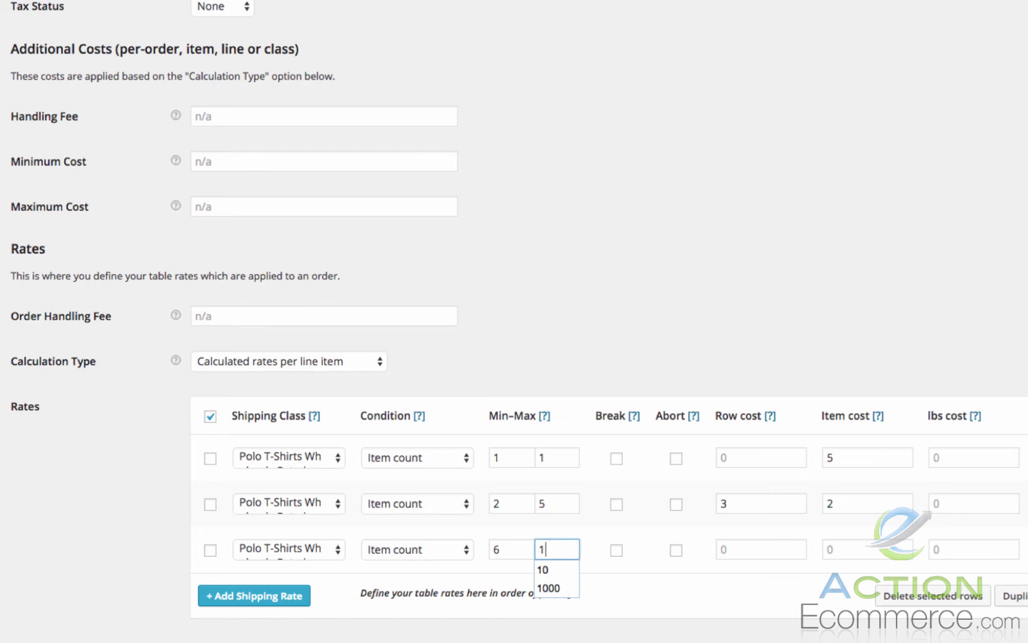
# Set the third row's row cost to 4 and item cost to 1, then save the method
pyautogui.click(749, 544)
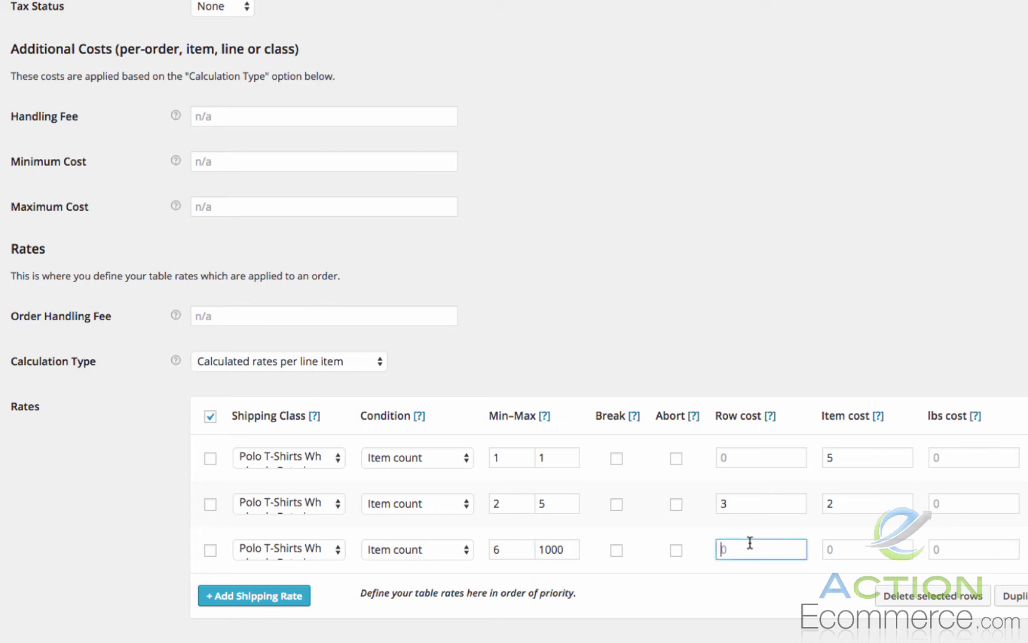
pyautogui.press('Tab')
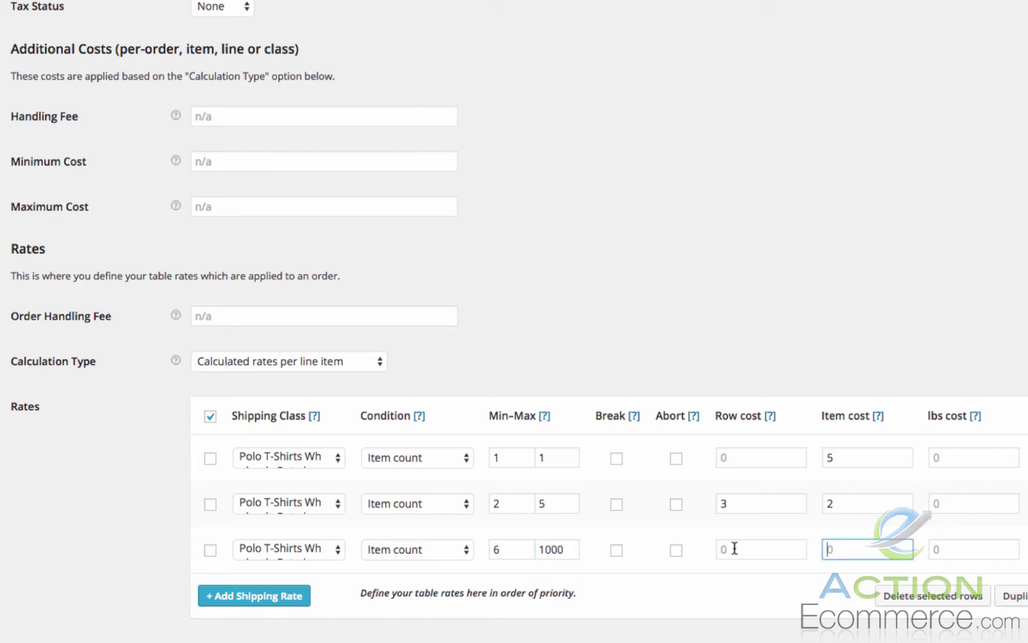
pyautogui.click(725, 548)
pyautogui.write('4')
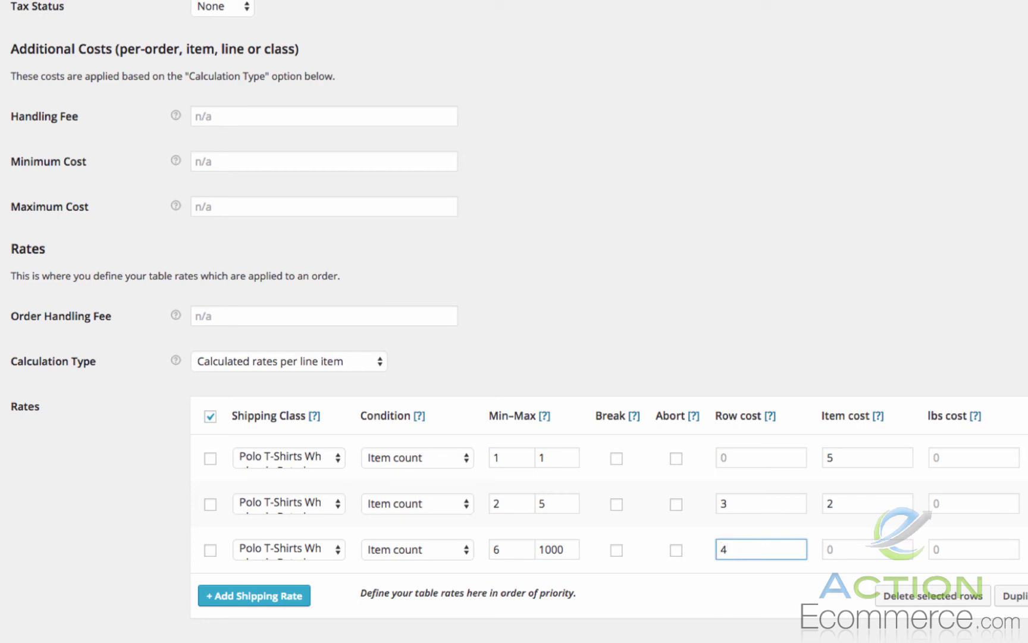
pyautogui.click(837, 548)
pyautogui.write('1')
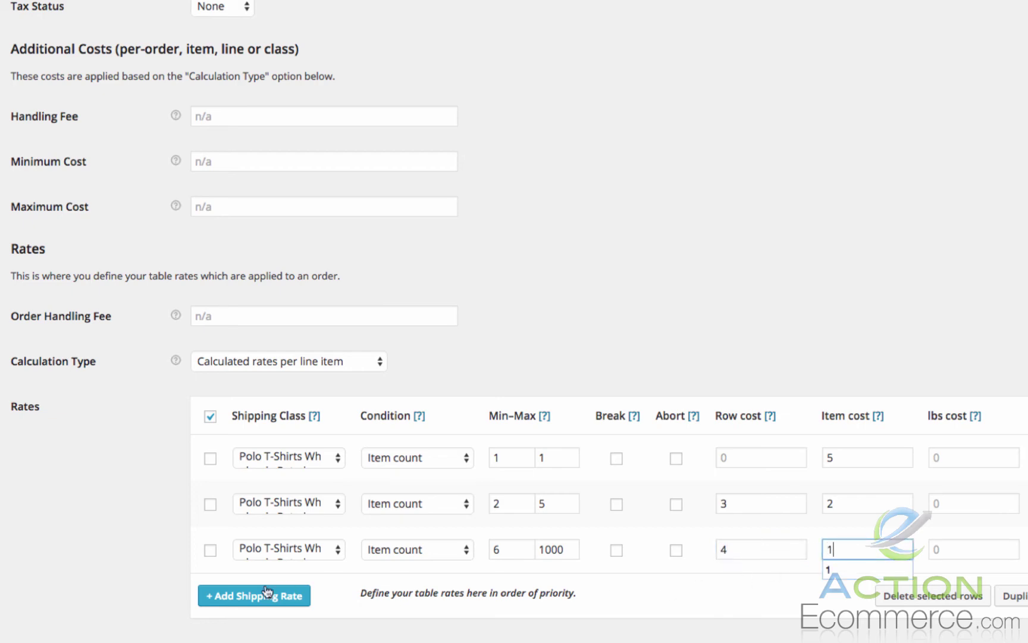
pyautogui.scroll(-3, 161, 590)
pyautogui.click(74, 563)
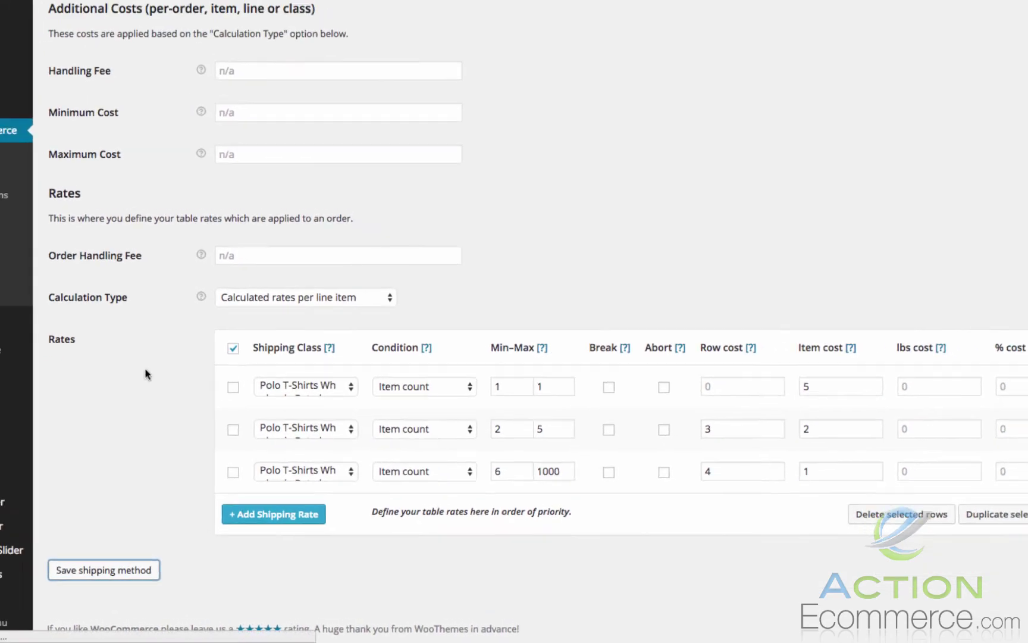
# In the cart, reduce the polo shirt quantity to 1 and update the cart
pyautogui.click(581, 14)
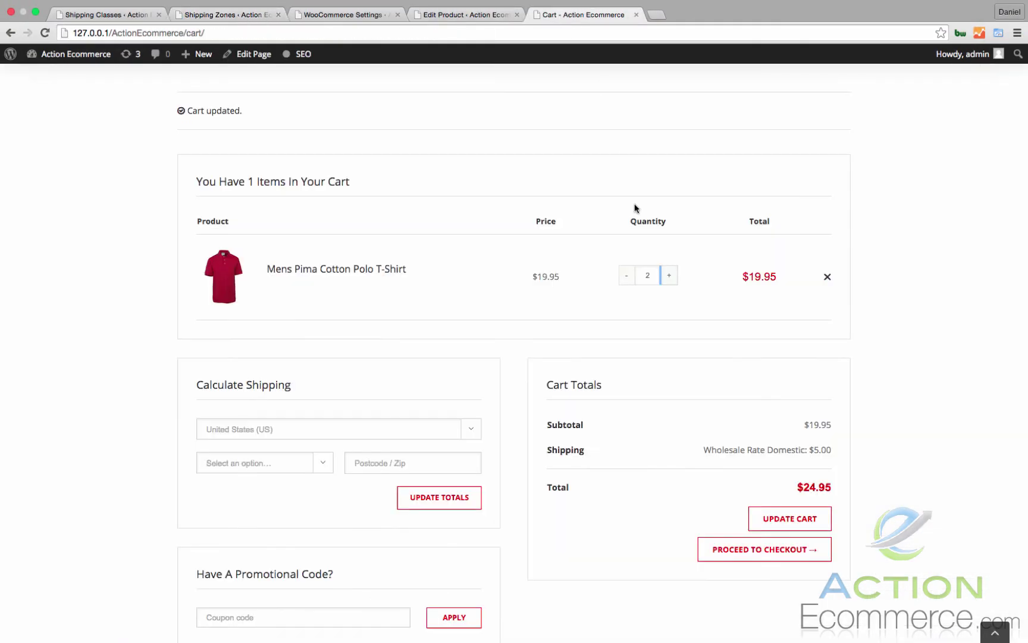
pyautogui.scroll(1, 640, 244)
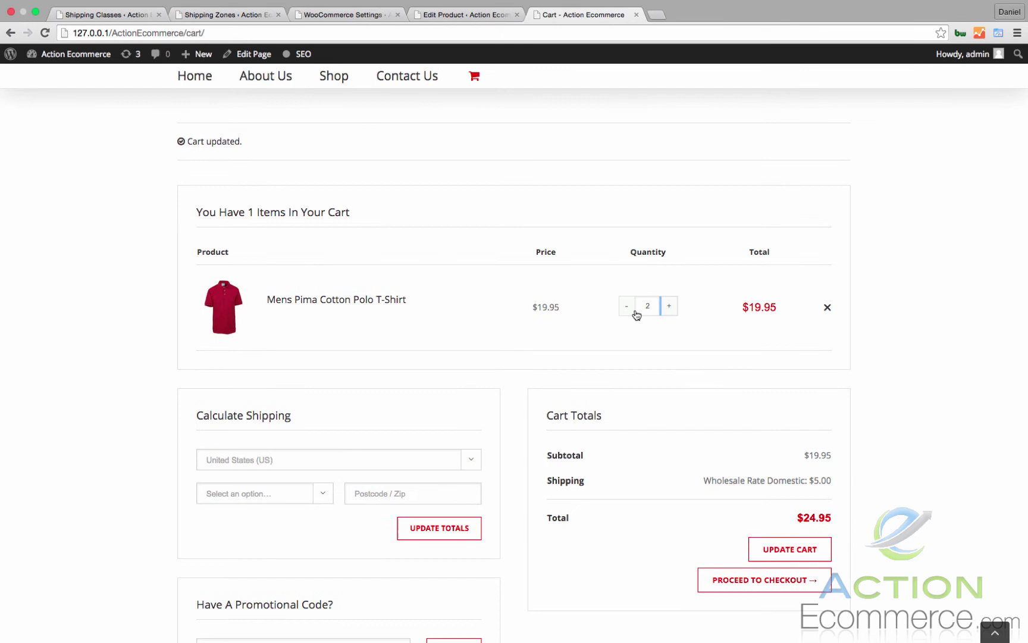
pyautogui.click(631, 308)
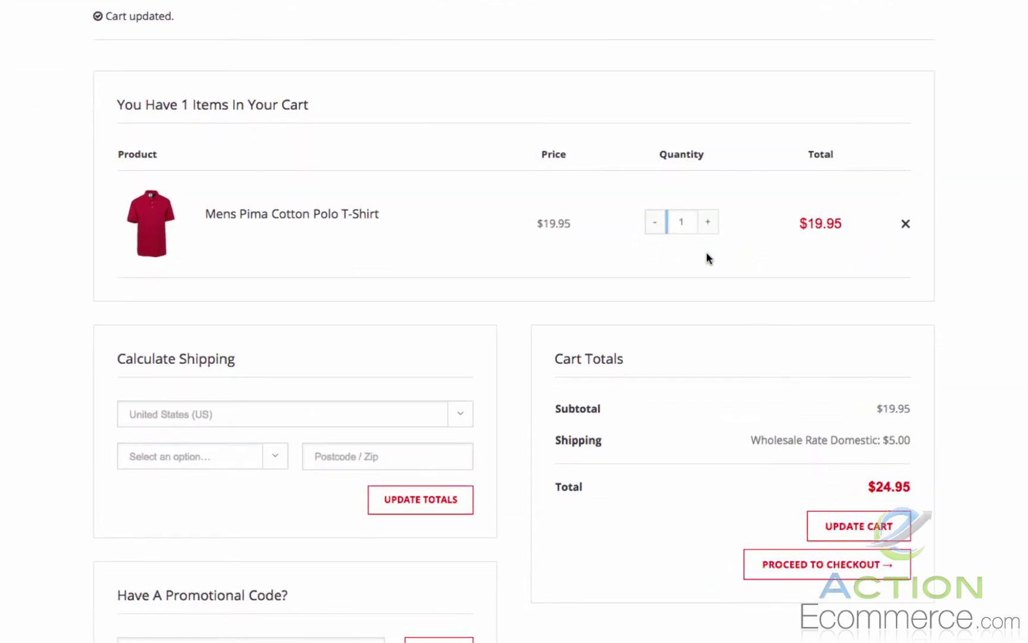
pyautogui.click(839, 525)
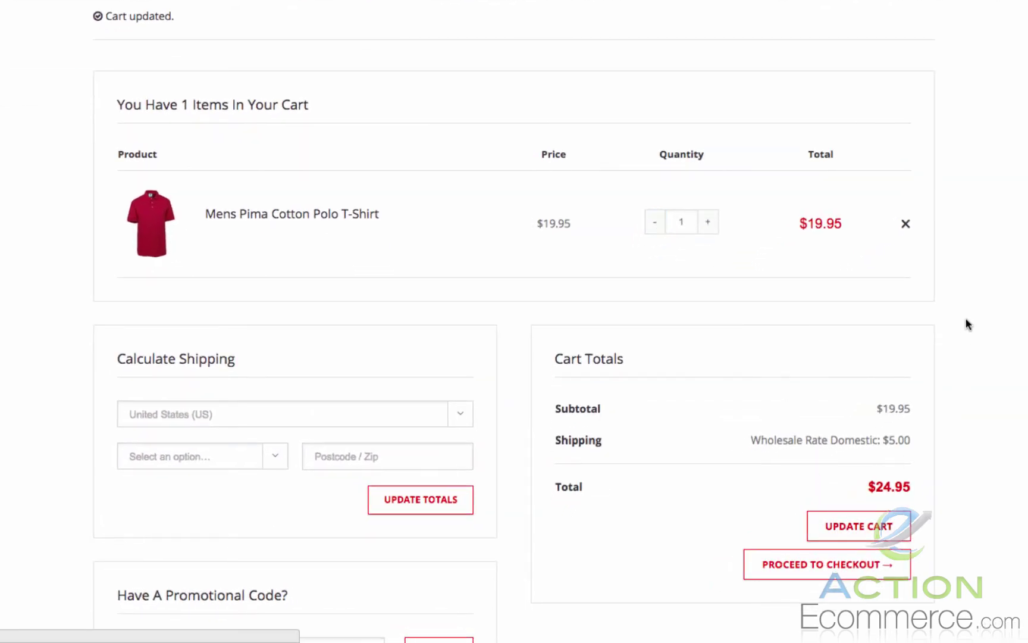
# Raise the quantity to 2 and update; shipping shows $7.00 and total $46.90
pyautogui.scroll(-5, 965, 317)
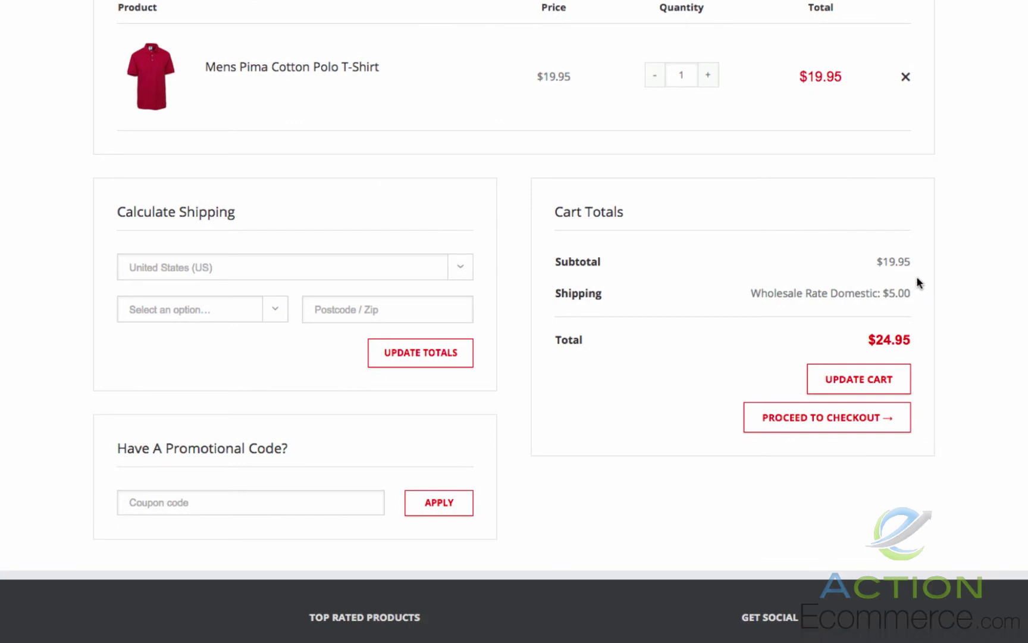
pyautogui.scroll(1, 913, 273)
pyautogui.scroll(1, 913, 274)
pyautogui.click(709, 162)
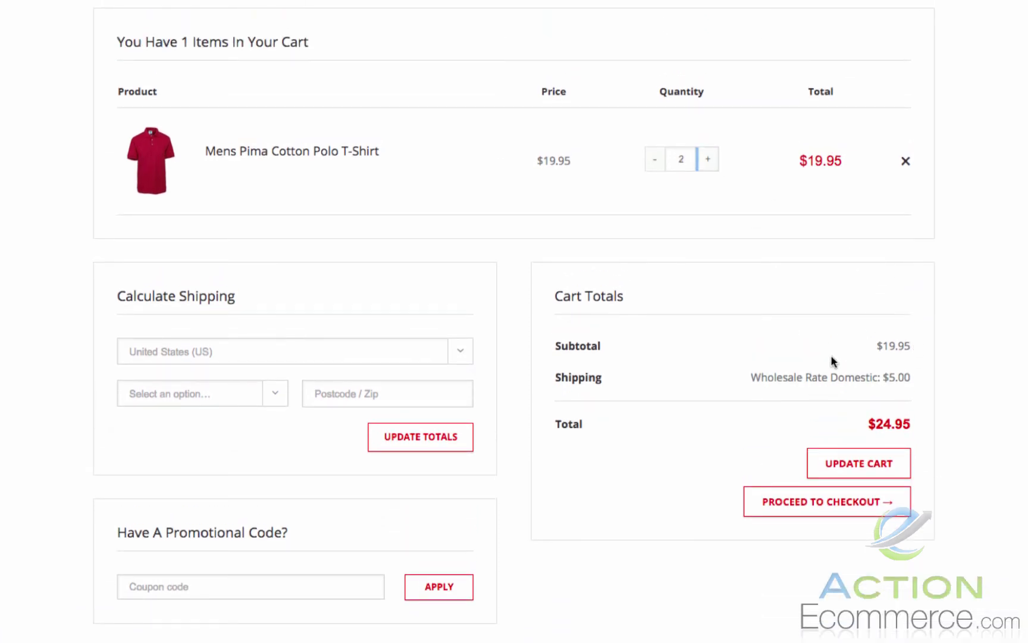
pyautogui.click(845, 465)
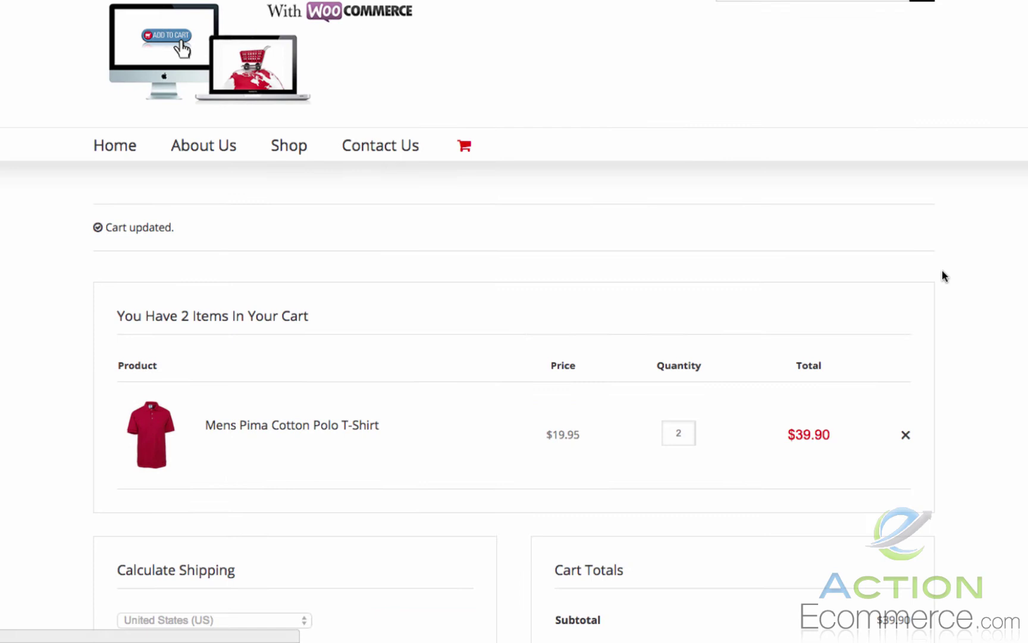
pyautogui.scroll(-5, 942, 276)
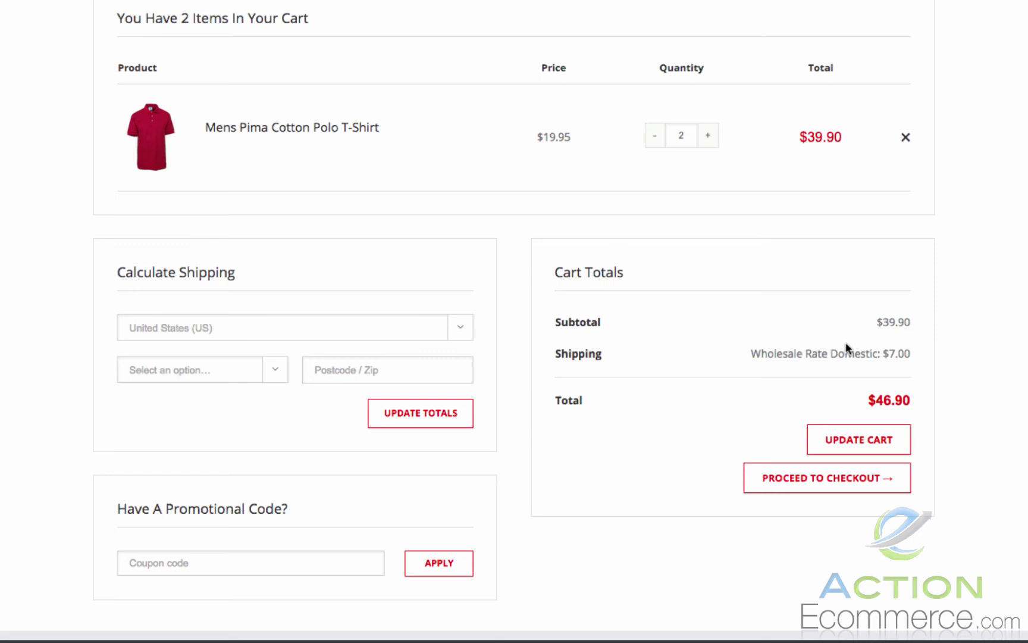
# Raise the polo shirt quantity in the cart and update it to recheck shipping
pyautogui.click(708, 140)
pyautogui.click(849, 438)
pyautogui.scroll(-5, 808, 271)
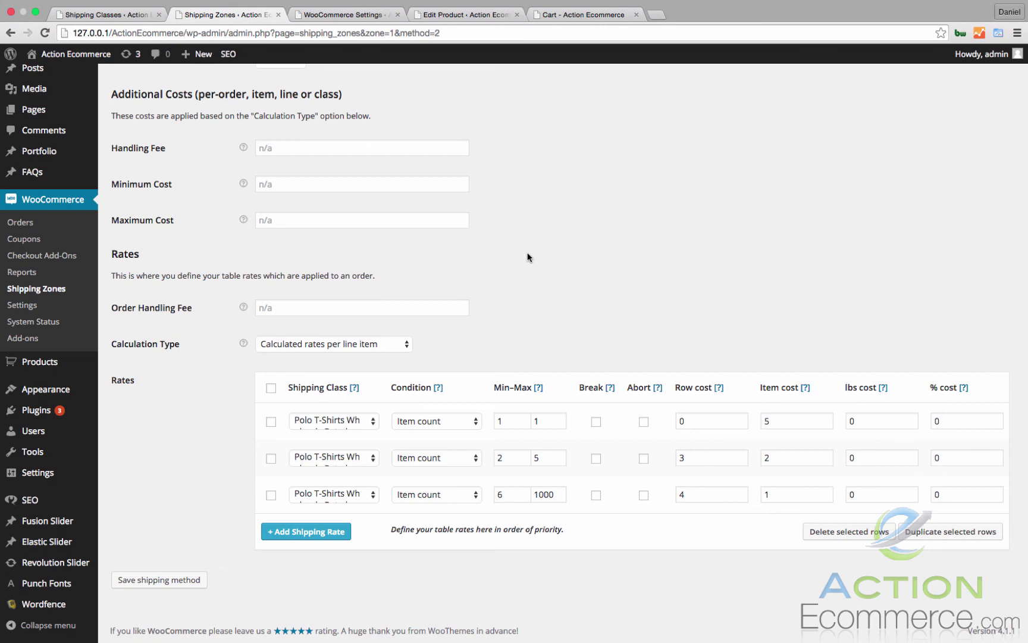
# Switch the table rate calculation type from per line item to Per order
pyautogui.click(368, 344)
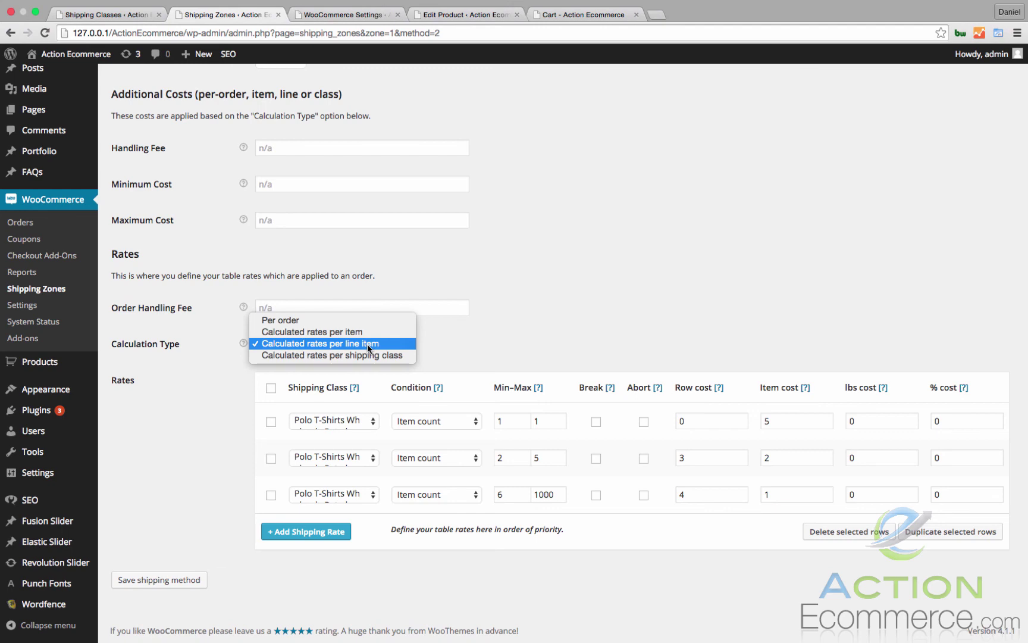
pyautogui.click(361, 321)
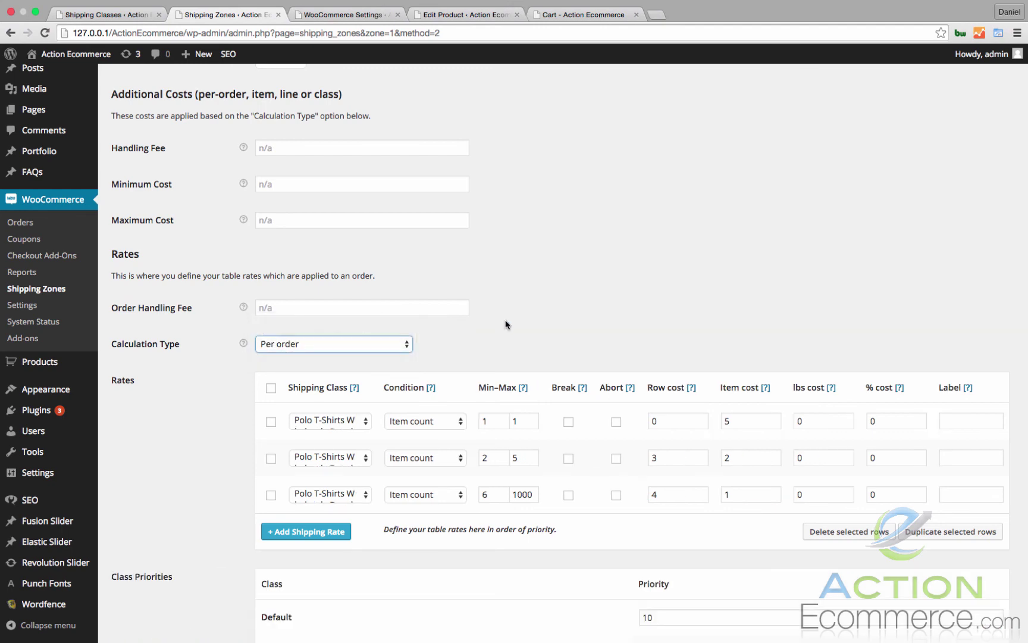
pyautogui.scroll(-3, 428, 510)
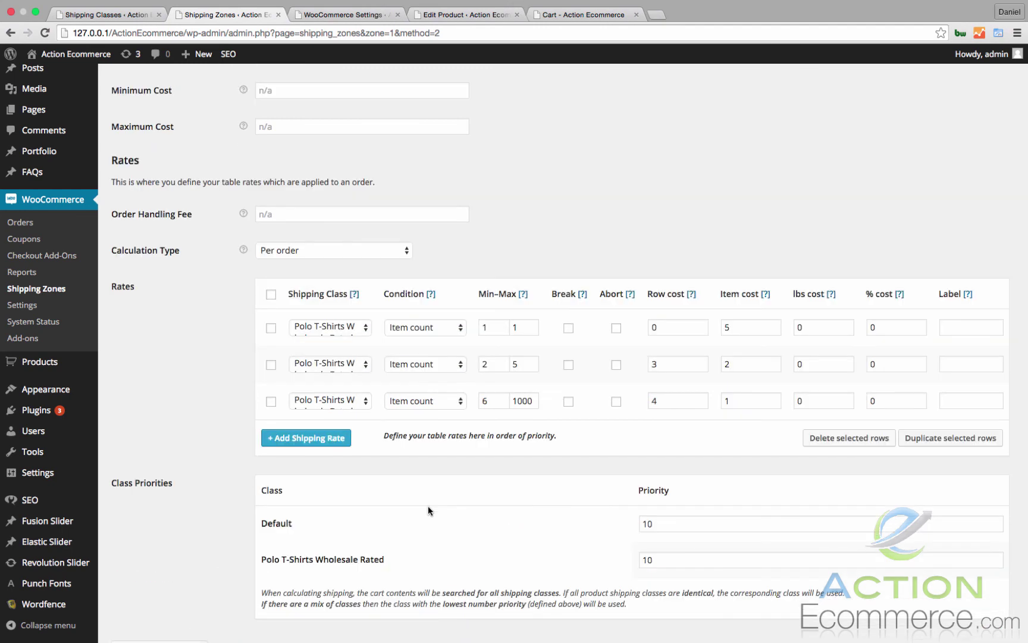
pyautogui.scroll(-1, 429, 506)
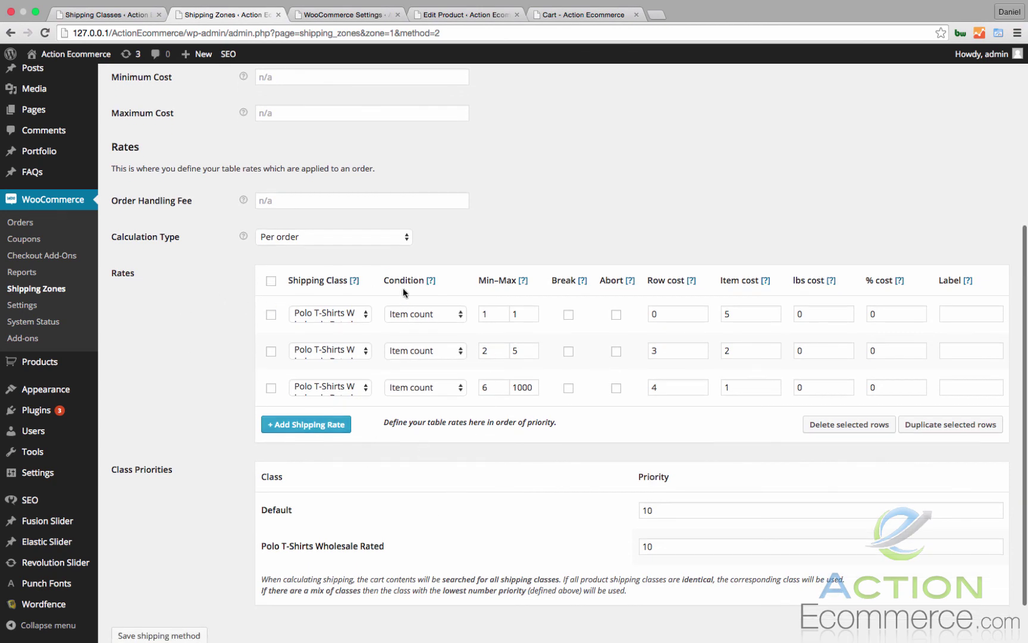
pyautogui.scroll(3, 393, 285)
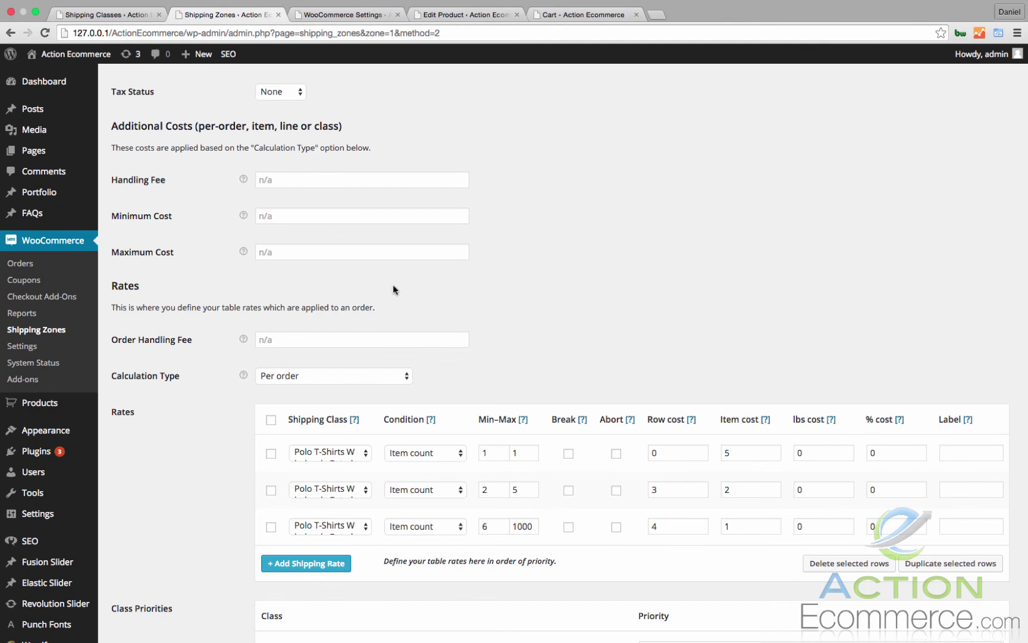